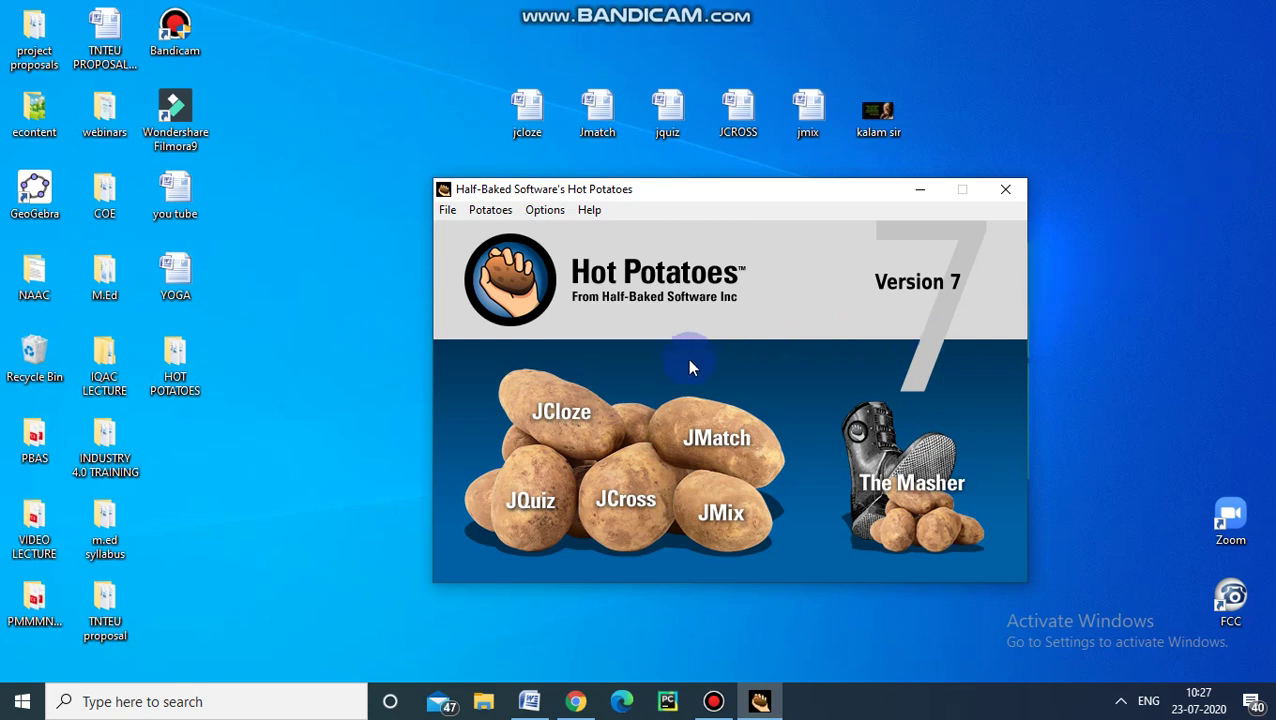
Step: Open a new JCloze exercise and select the five Abdul Kalam sentences in the Word document
left_click(565, 420)
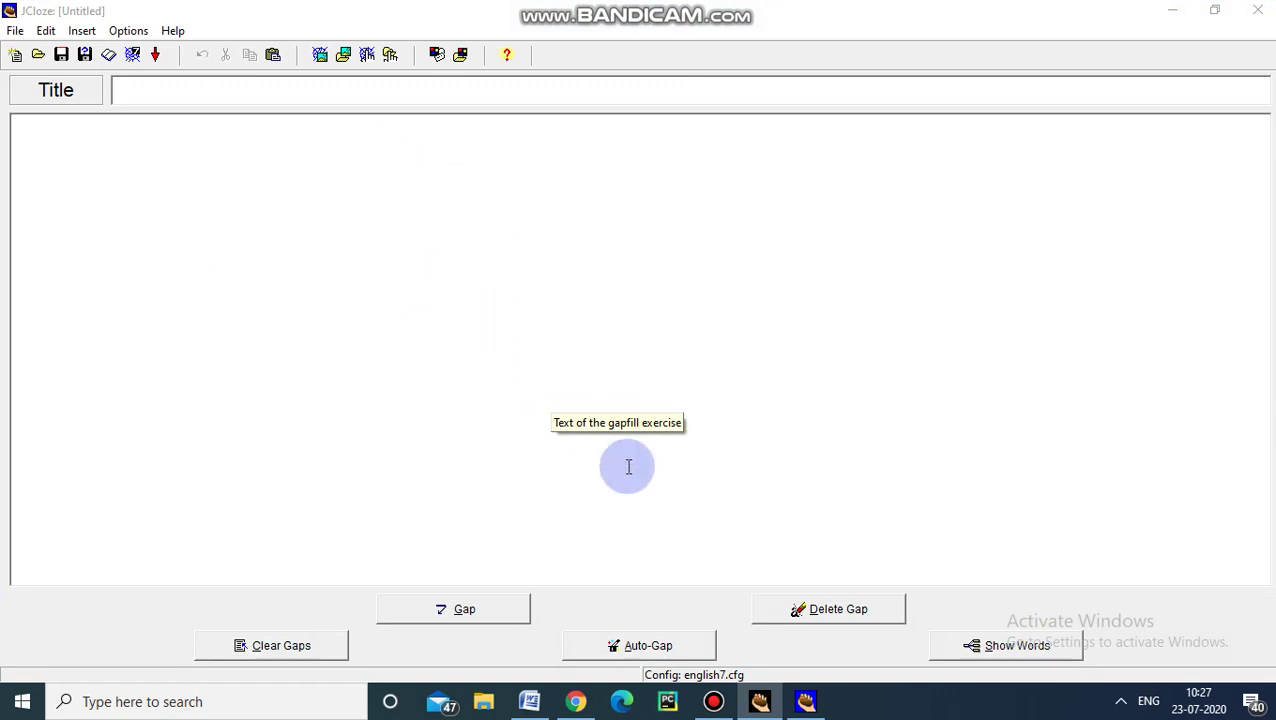
left_click(537, 708)
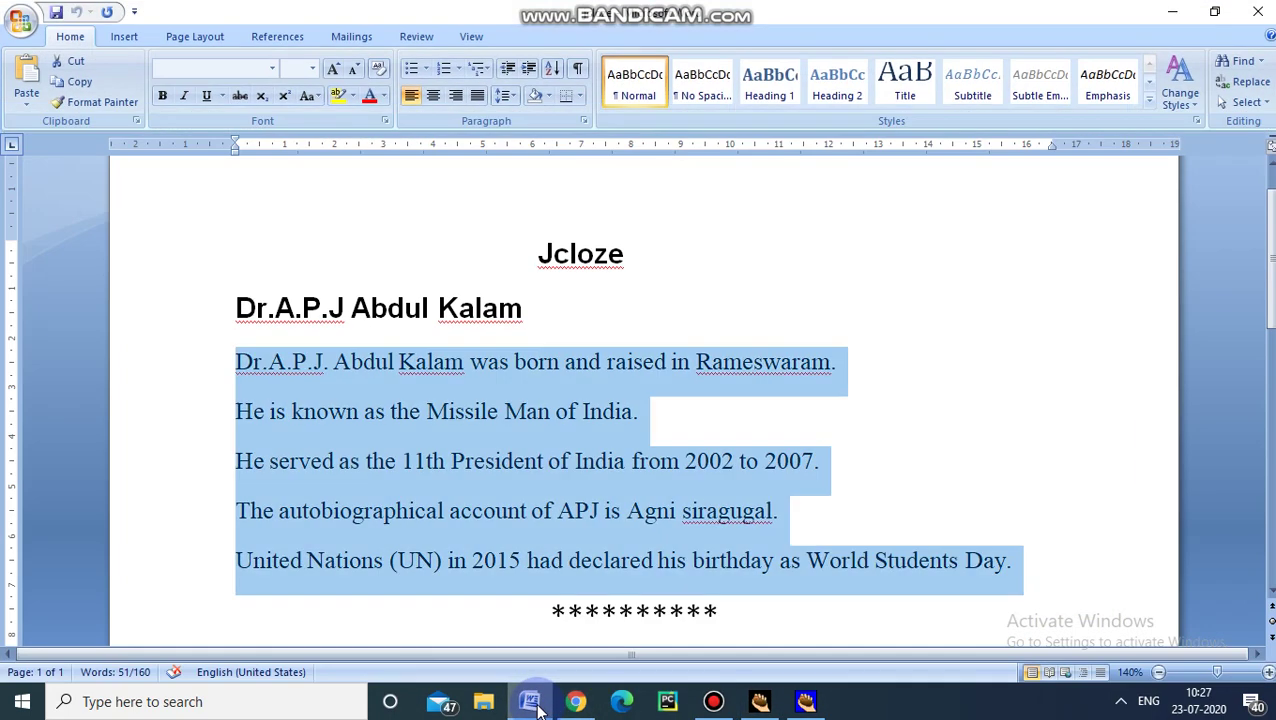
left_click(327, 408)
left_click(237, 362)
key("shift+Down")
key("shift+Down")
key("shift+Down")
key("shift+Down")
key("shift+Down")
key("ctrl+c")
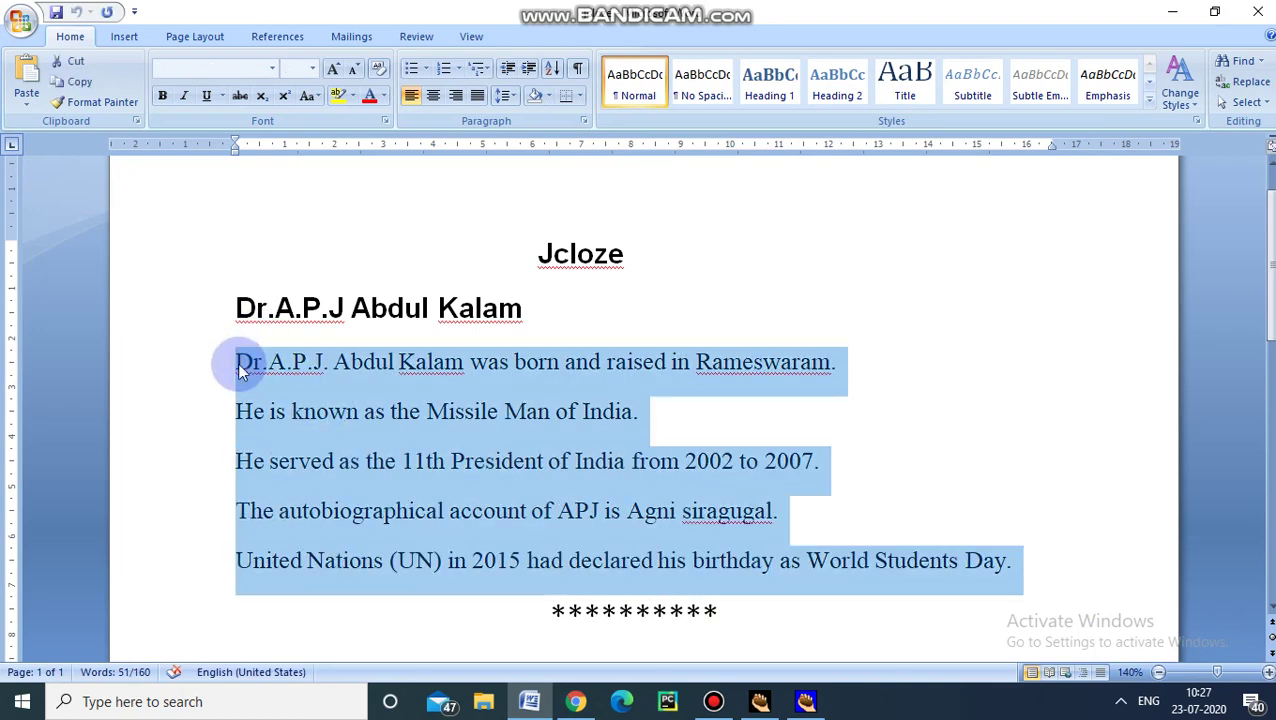
Step: Paste the five Kalam sentences into the exercise and title it 'Fill in the blanks'
left_click(1172, 12)
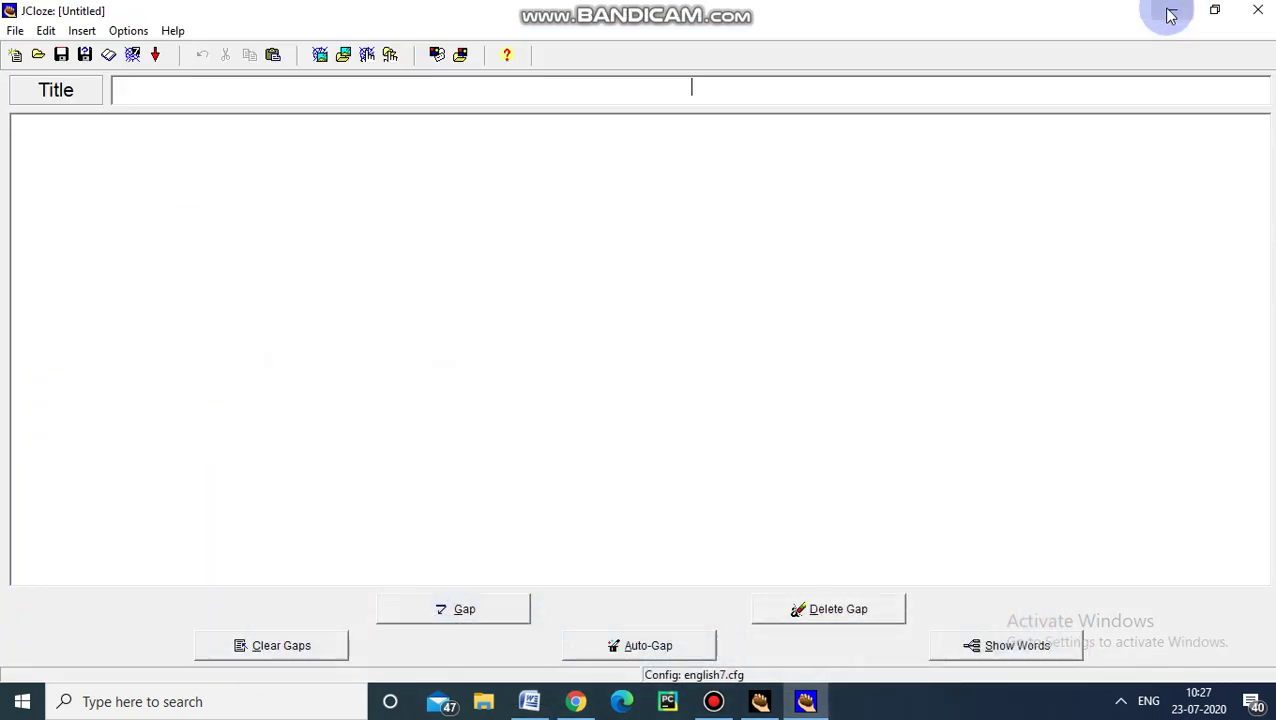
key("ctrl+v")
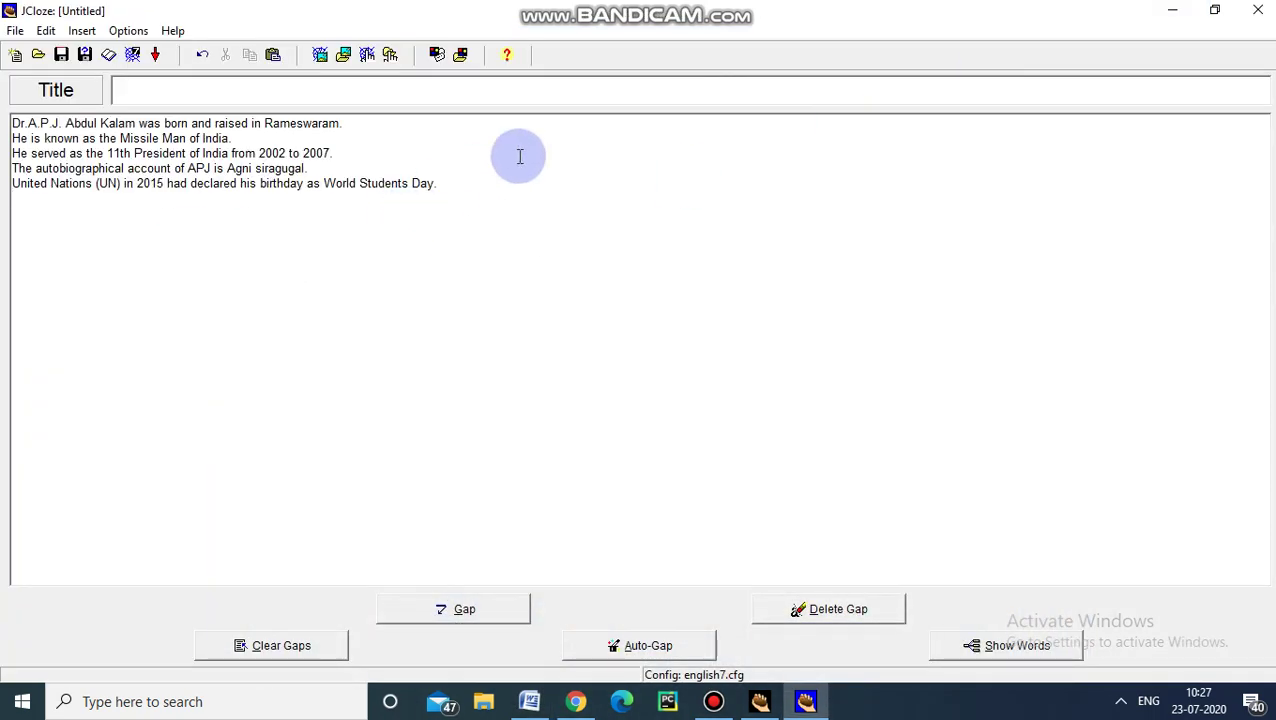
left_click(621, 94)
type("Fill in the B")
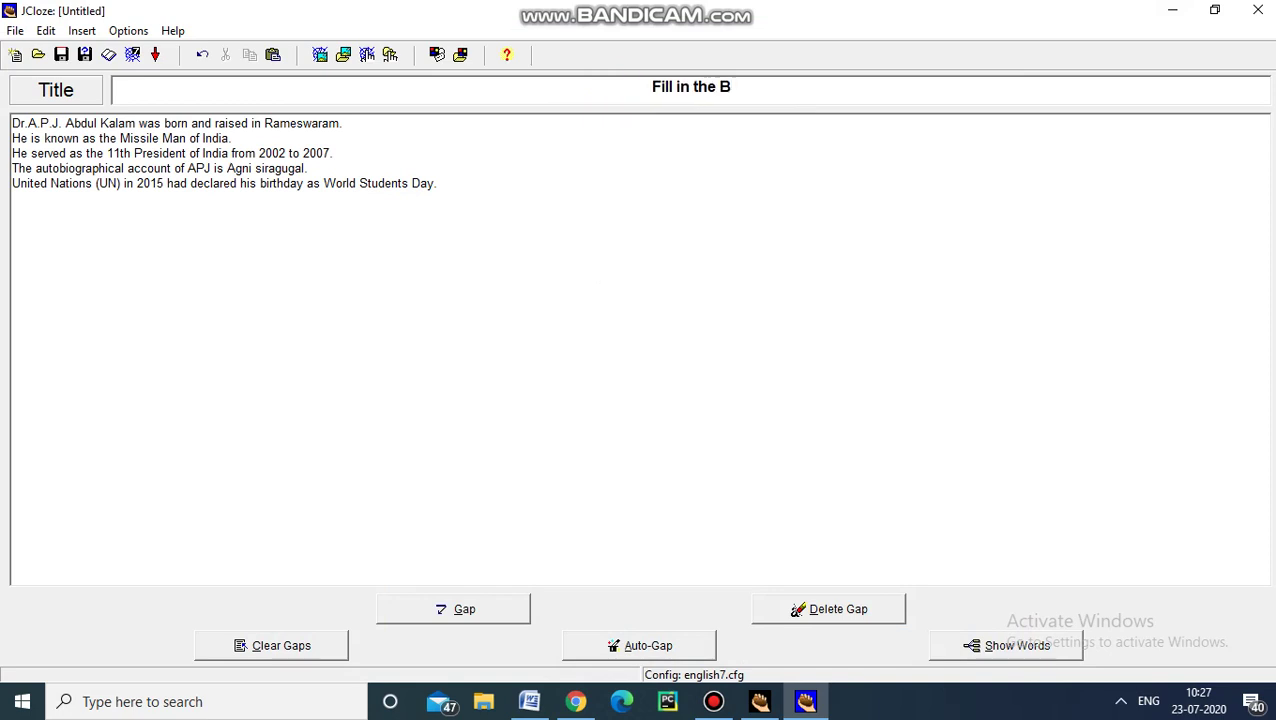
key("BackSpace")
type("blanks")
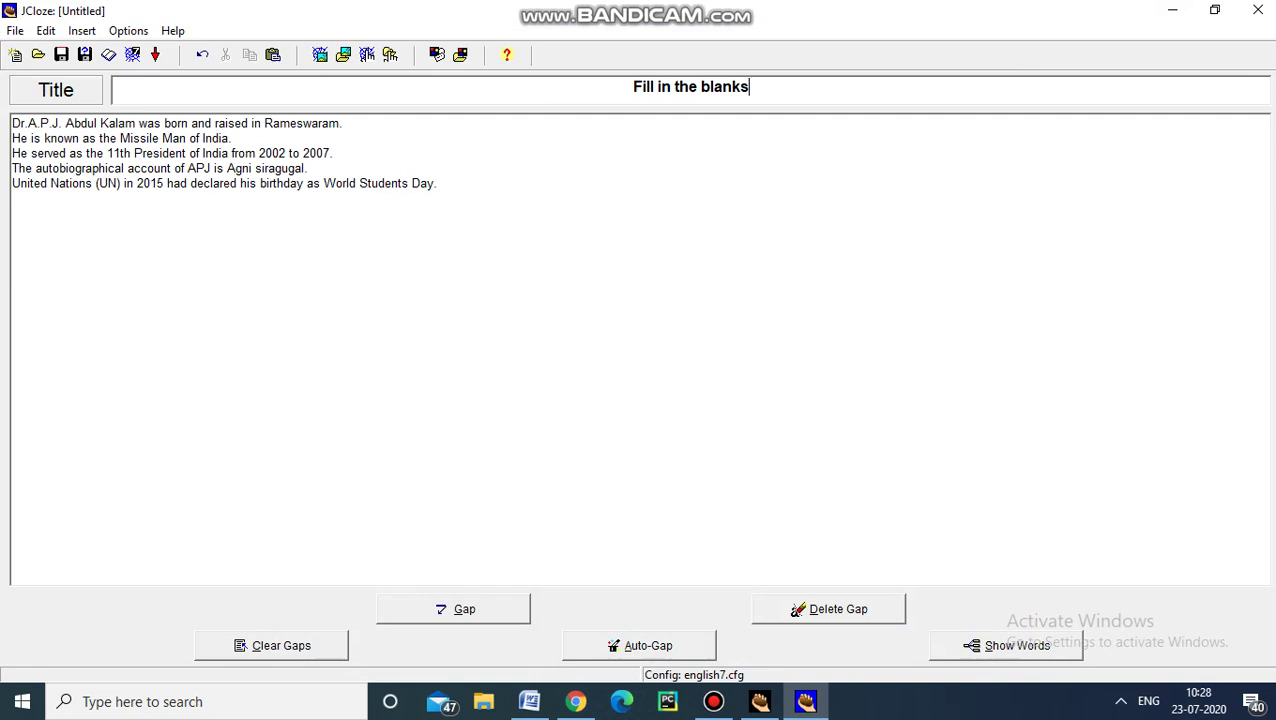
Step: Save the exercise as jcloze.jcl on the Desktop
left_click(18, 33)
left_click(40, 105)
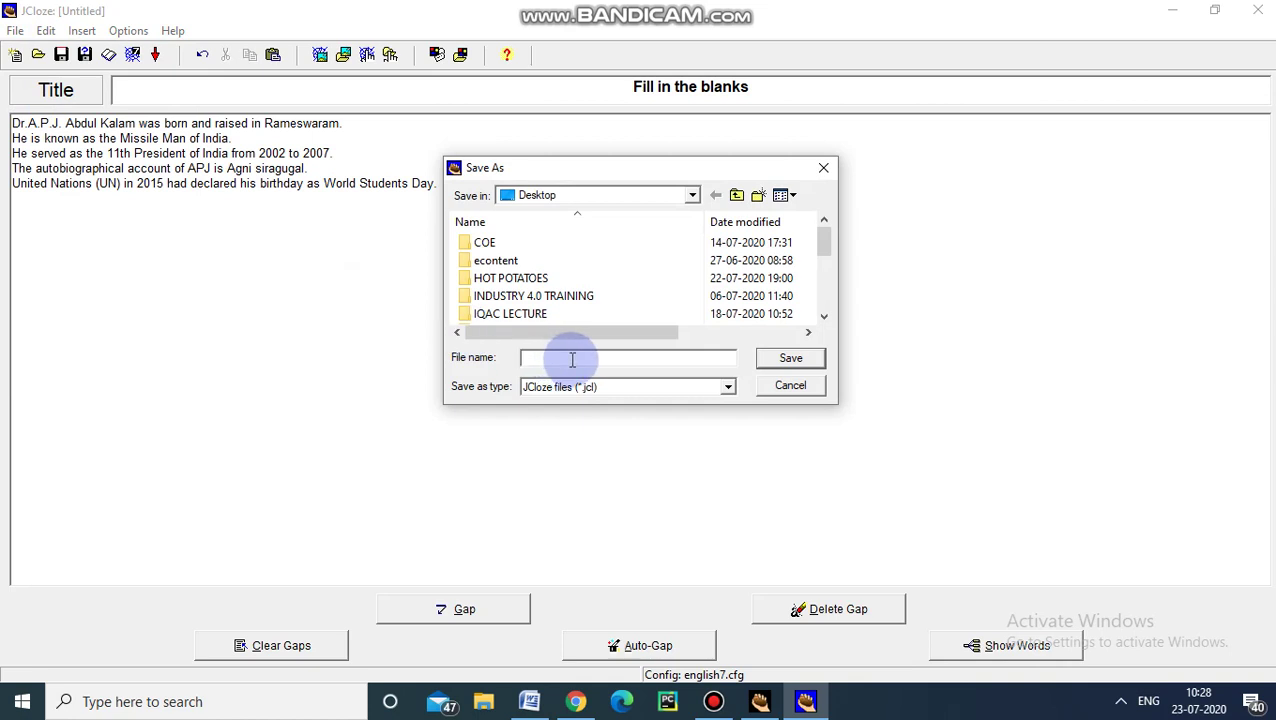
type("jcloze")
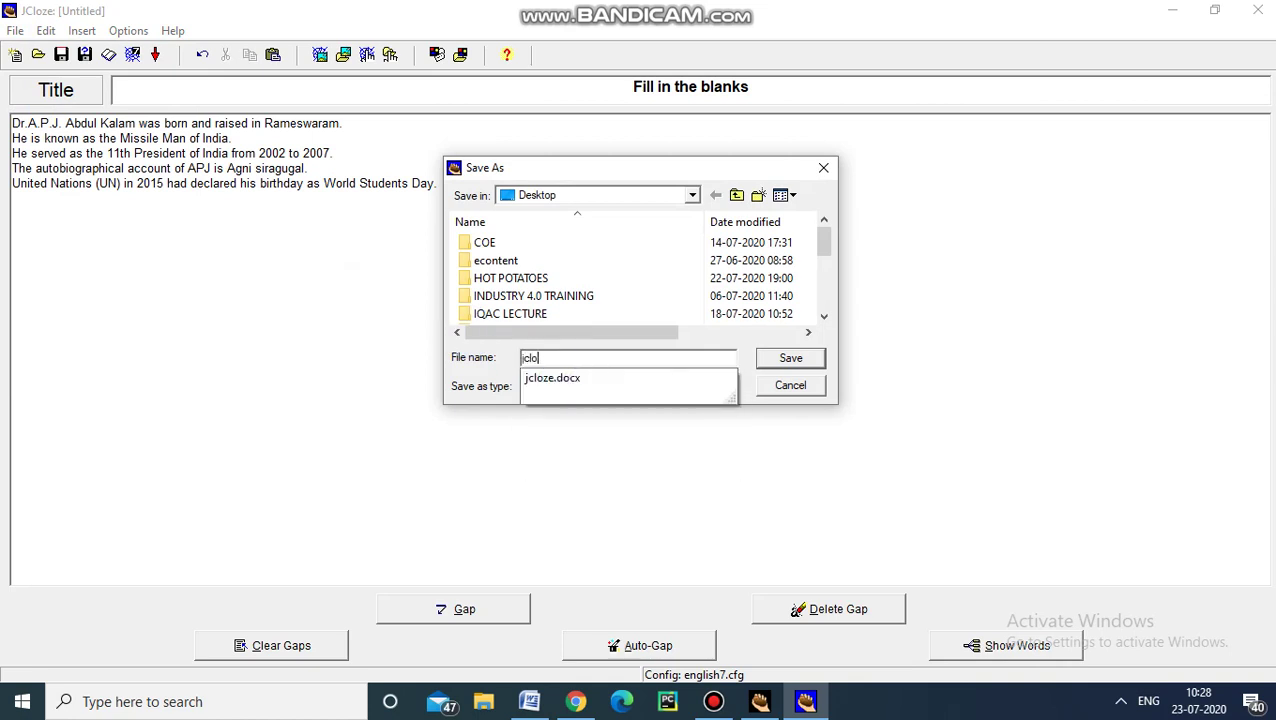
left_click(791, 360)
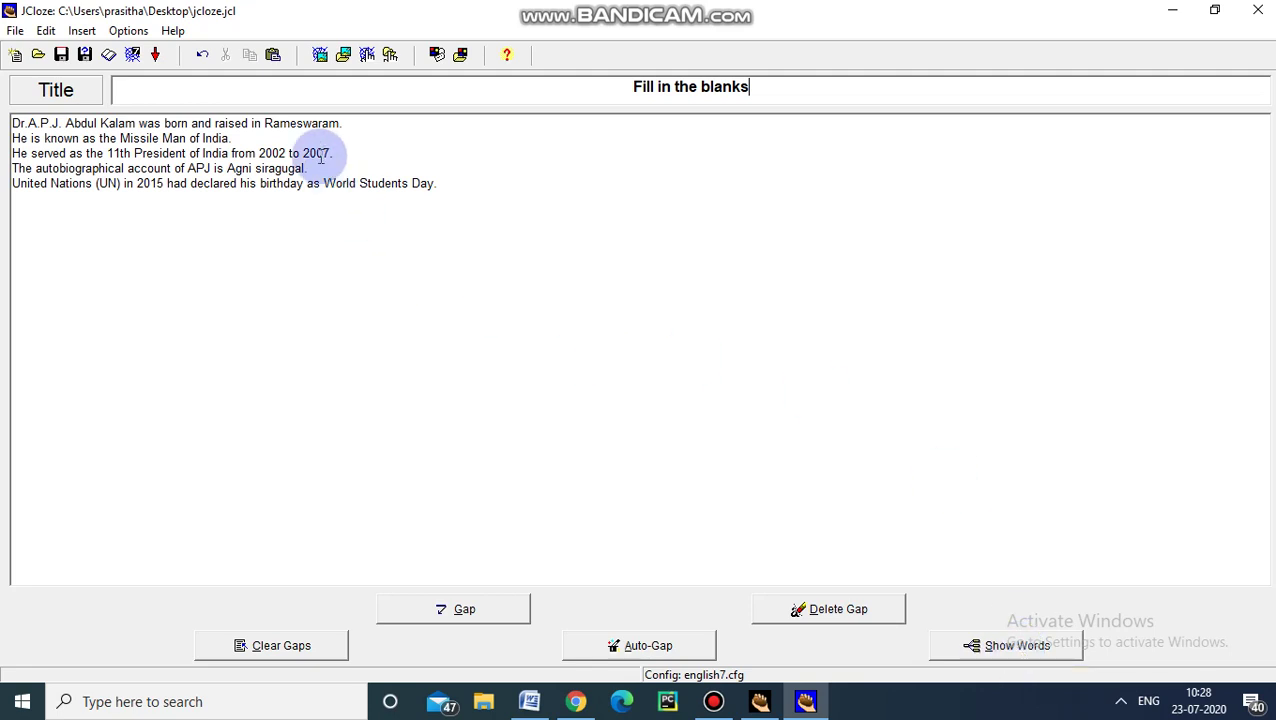
Step: Select the word Rameswaram at the end of the first sentence
left_click_drag(265, 124, 350, 125)
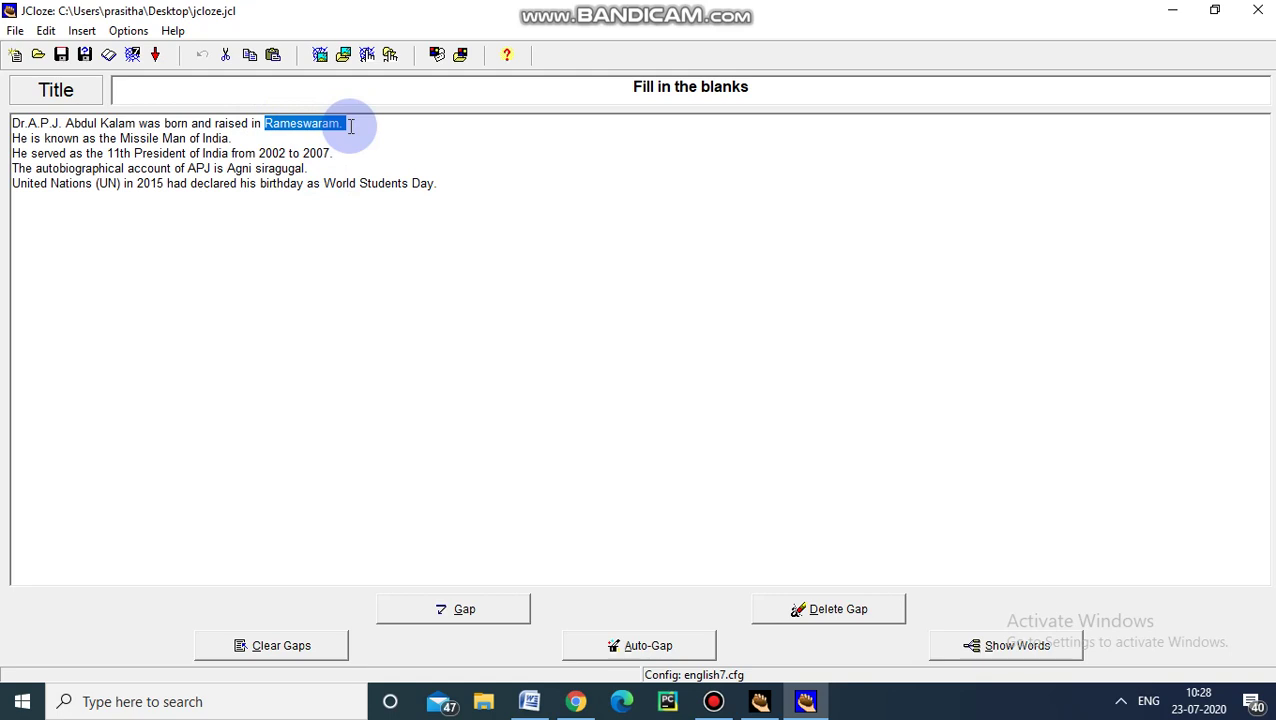
Step: Make Rameswaram gap 1 with the clue 'Tamil nadu'
left_click(459, 612)
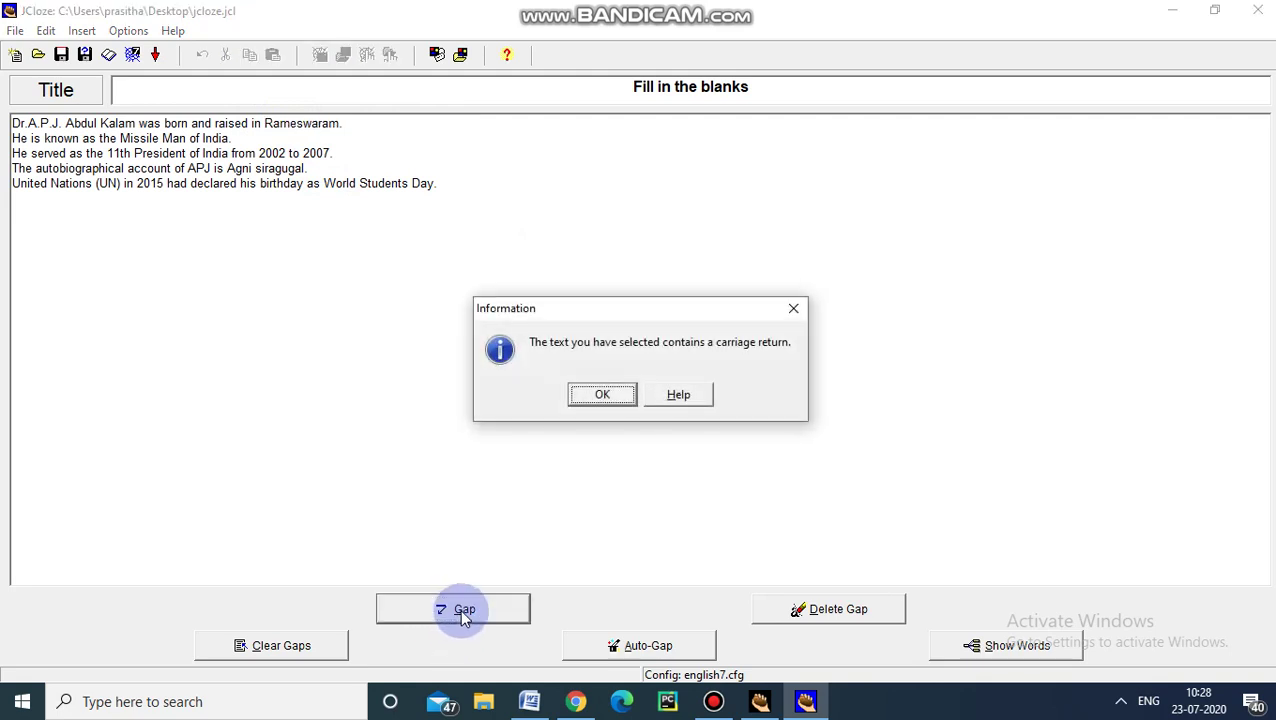
left_click(603, 395)
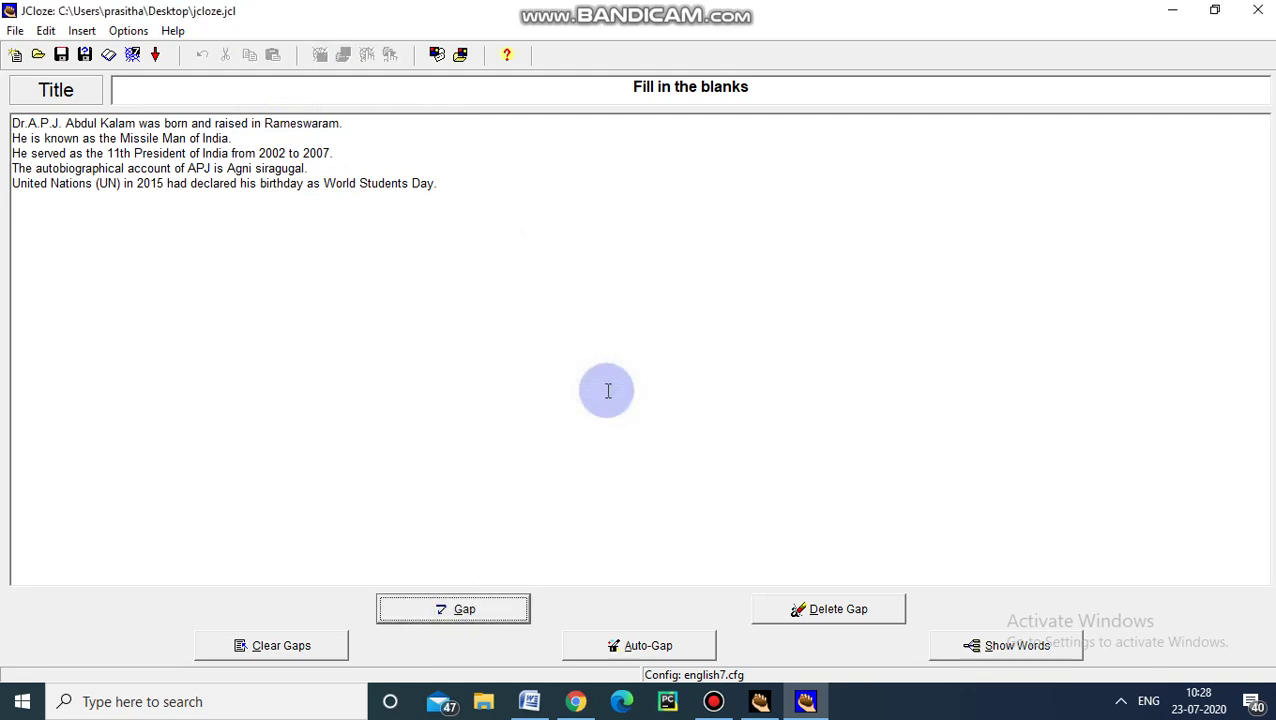
double_click(269, 126)
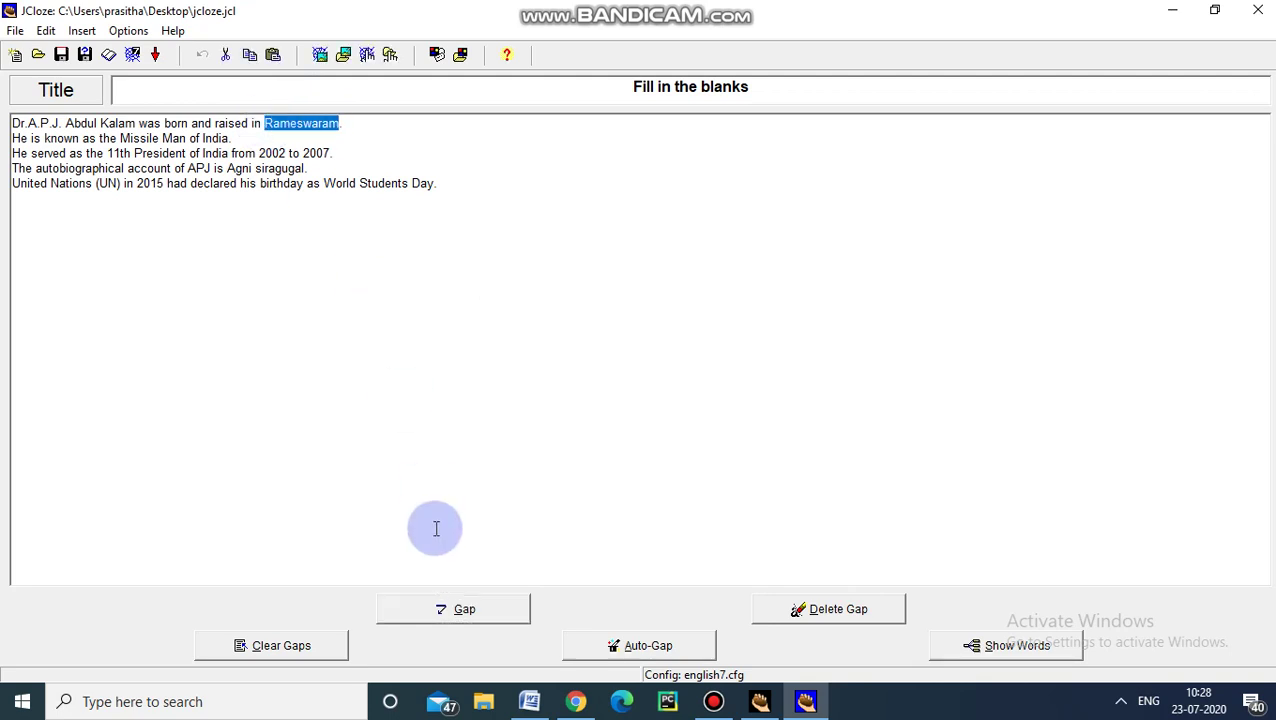
left_click(459, 612)
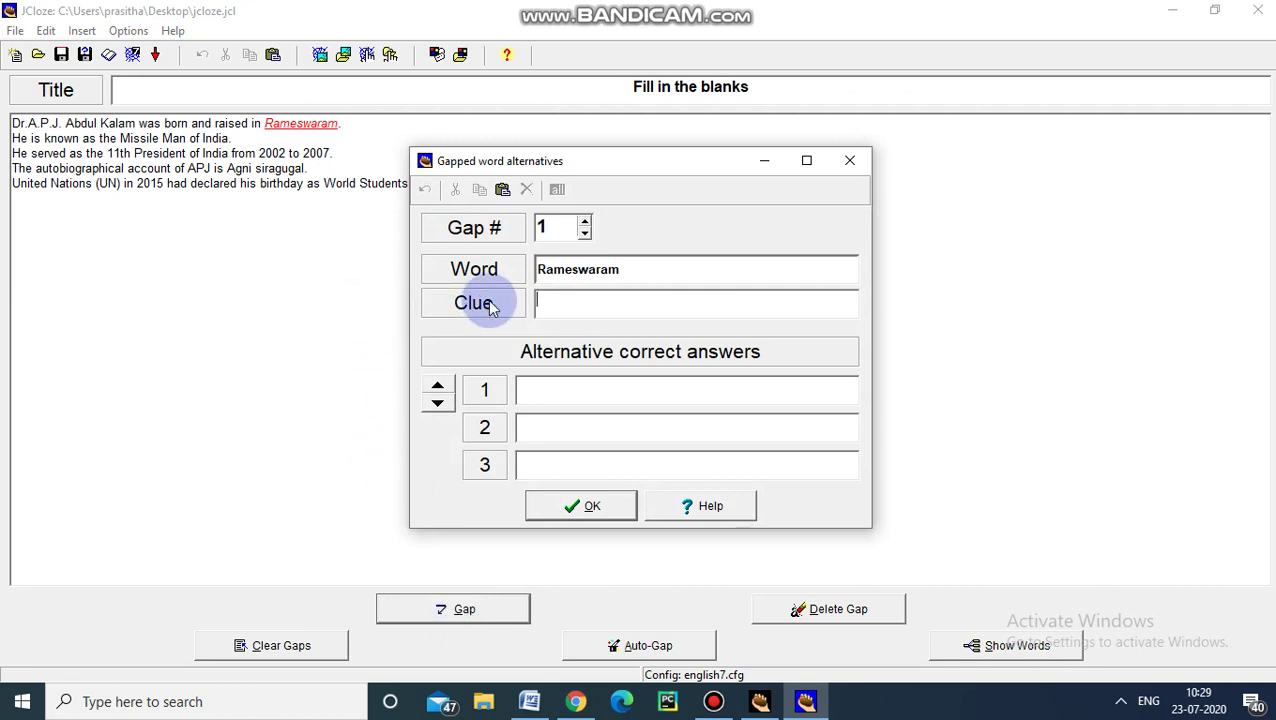
left_click(560, 305)
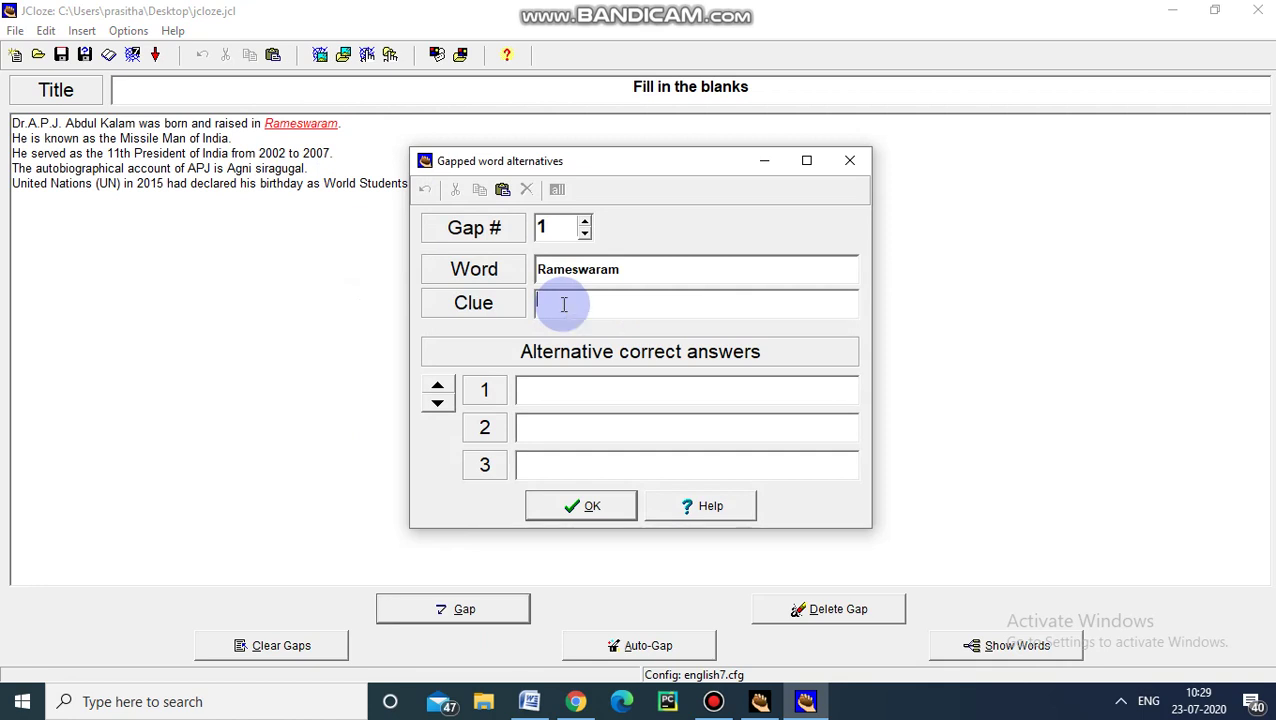
type("Ta")
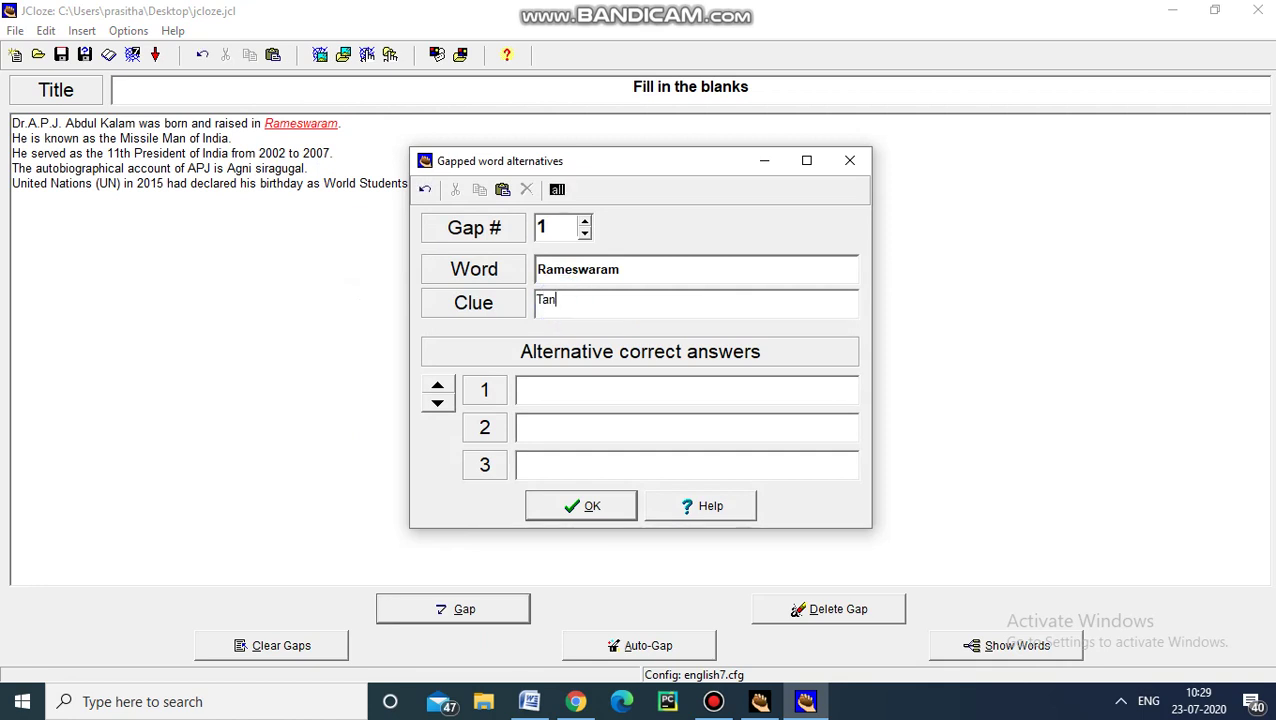
type("m")
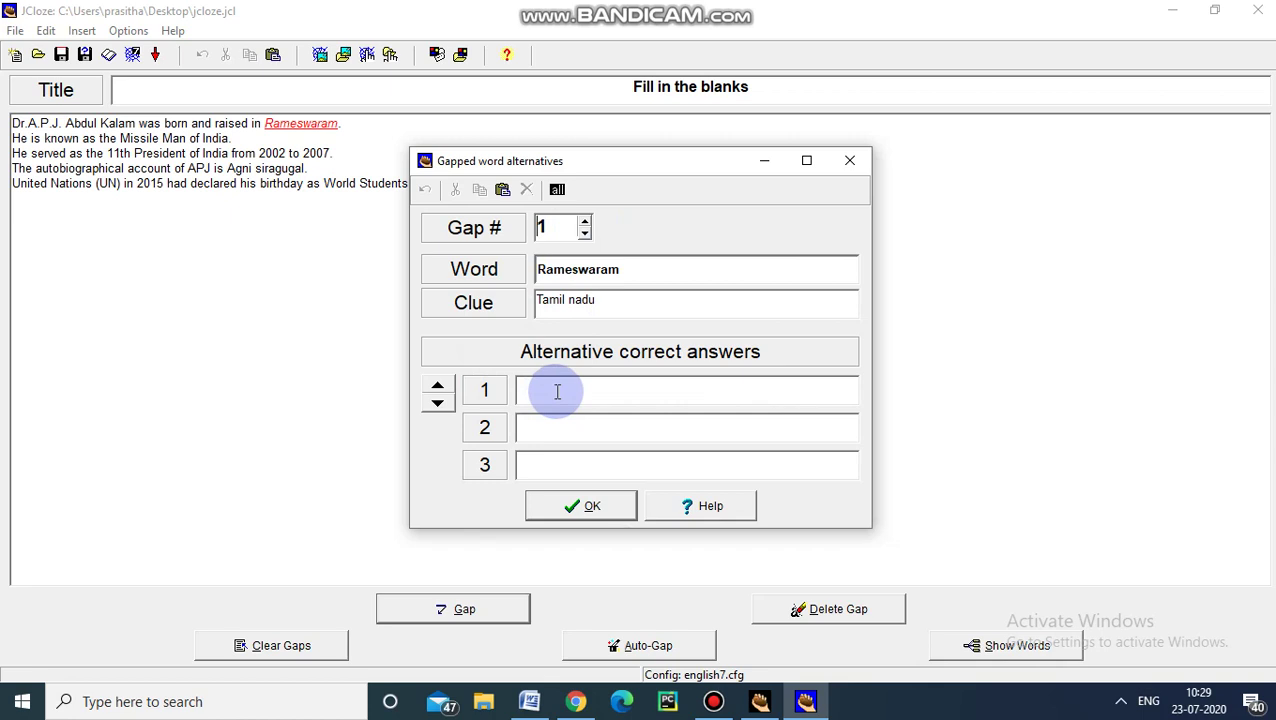
left_click(580, 506)
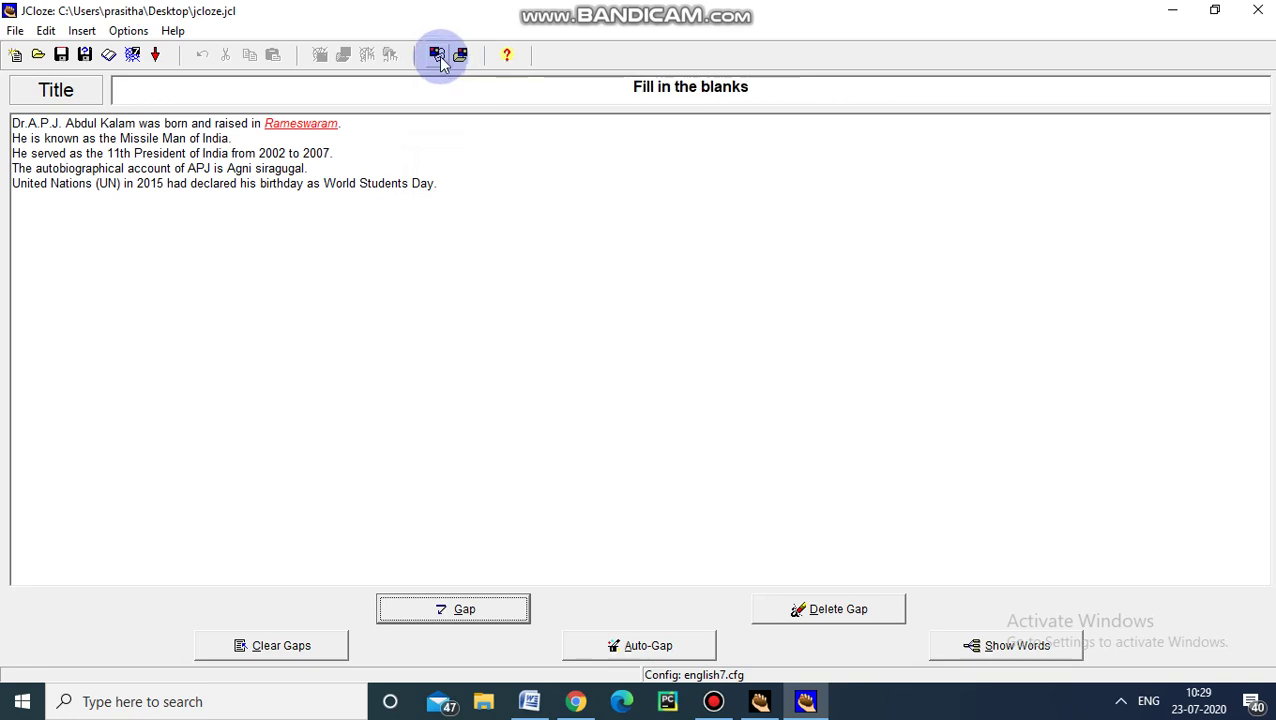
Step: Open the english7.cfg output configuration at its Appearance colour settings
left_click(439, 57)
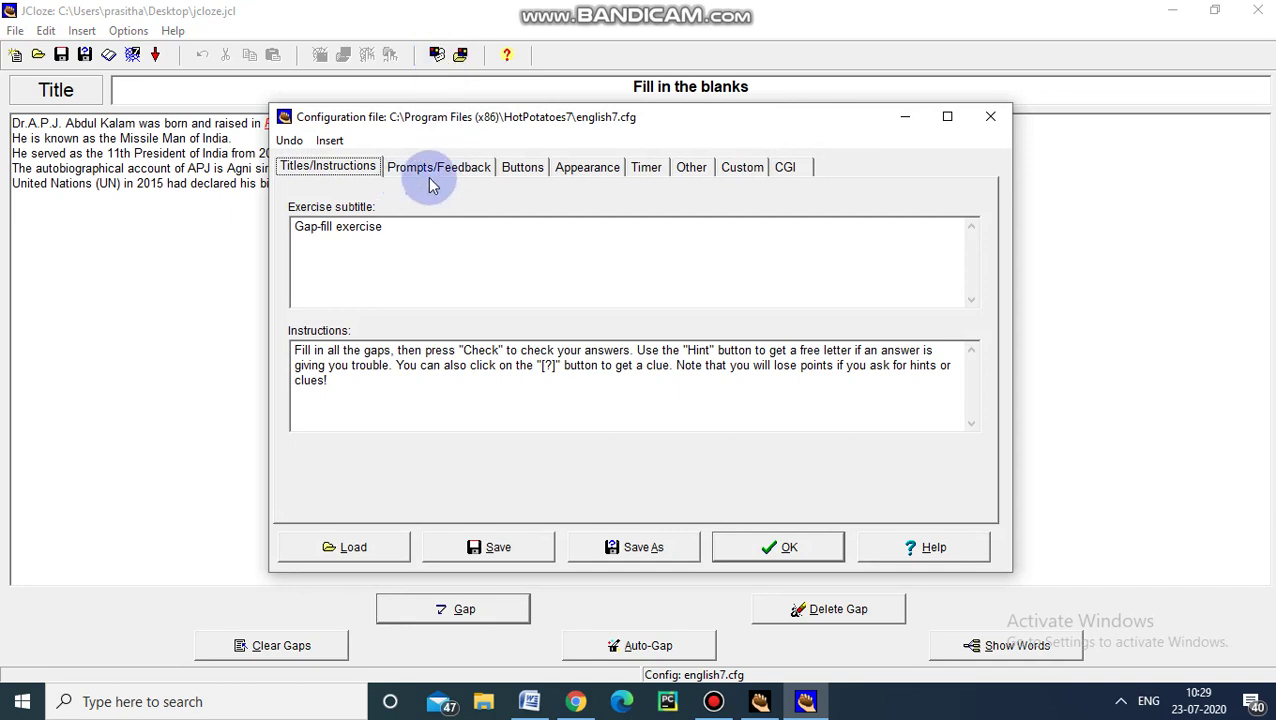
left_click(586, 172)
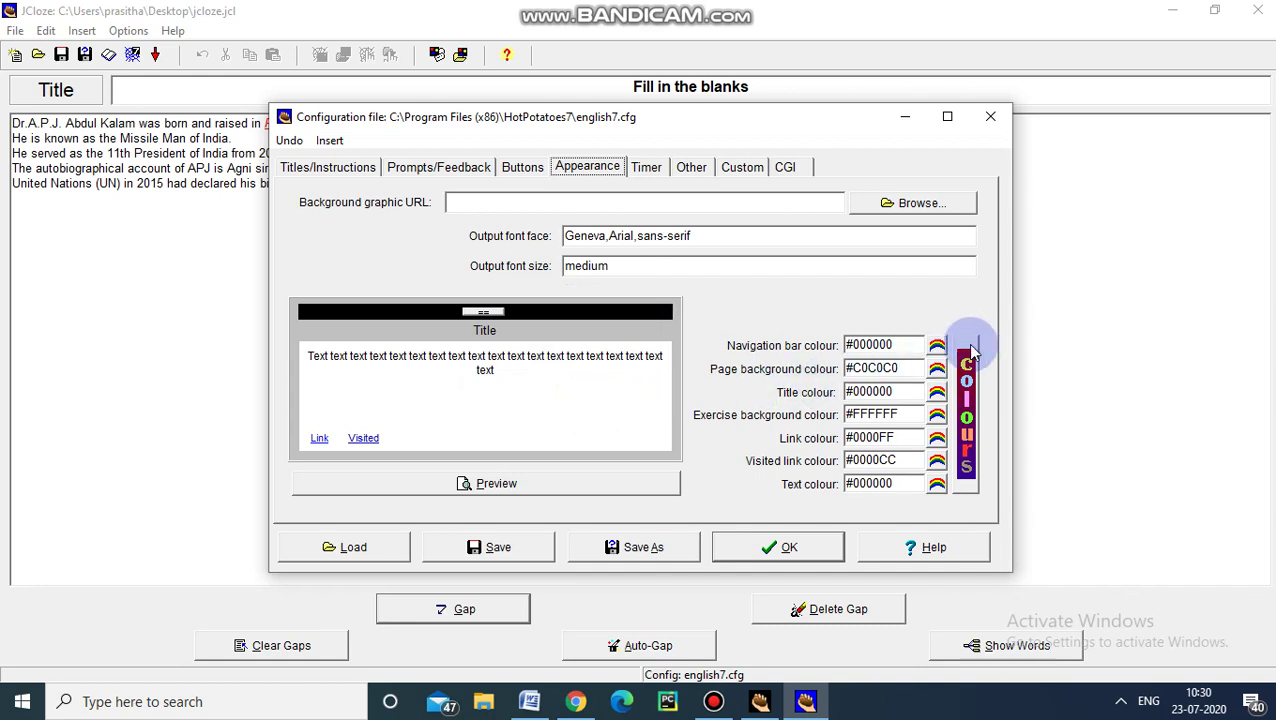
Step: Set the navigation bar to green (#00ff00) and the page background to purple (#8000ff)
left_click(937, 346)
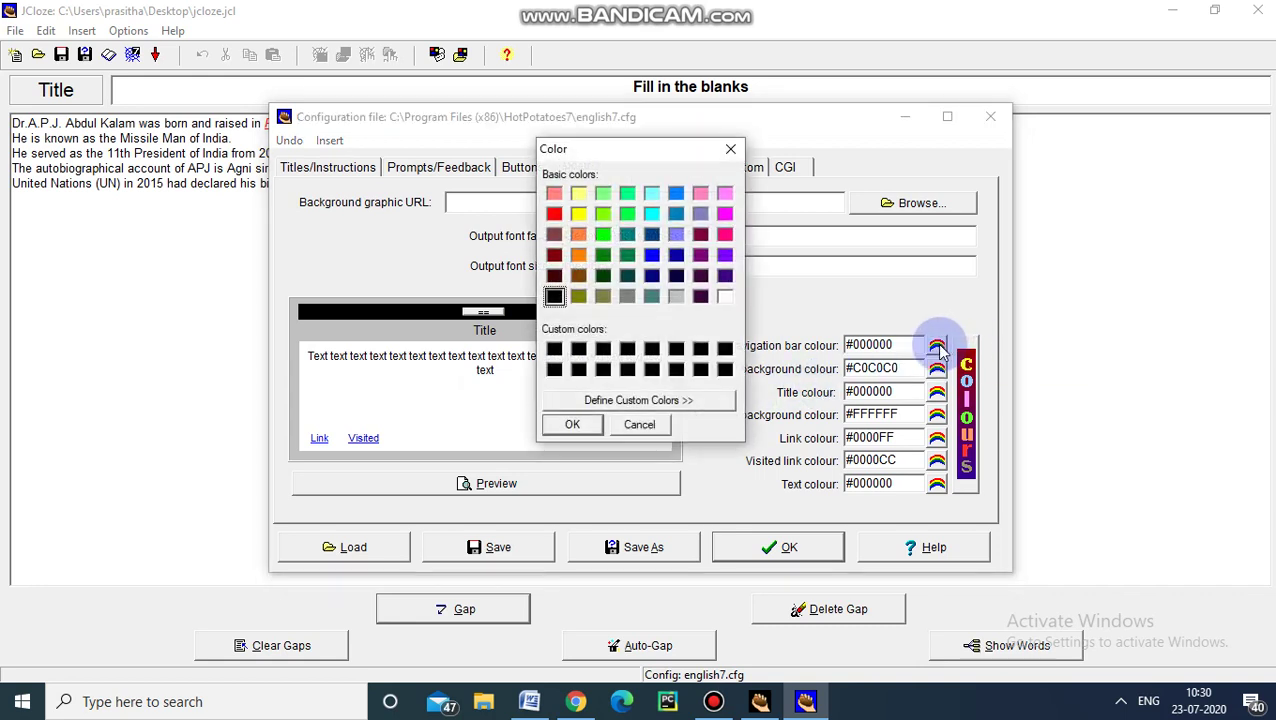
left_click(603, 235)
left_click(571, 424)
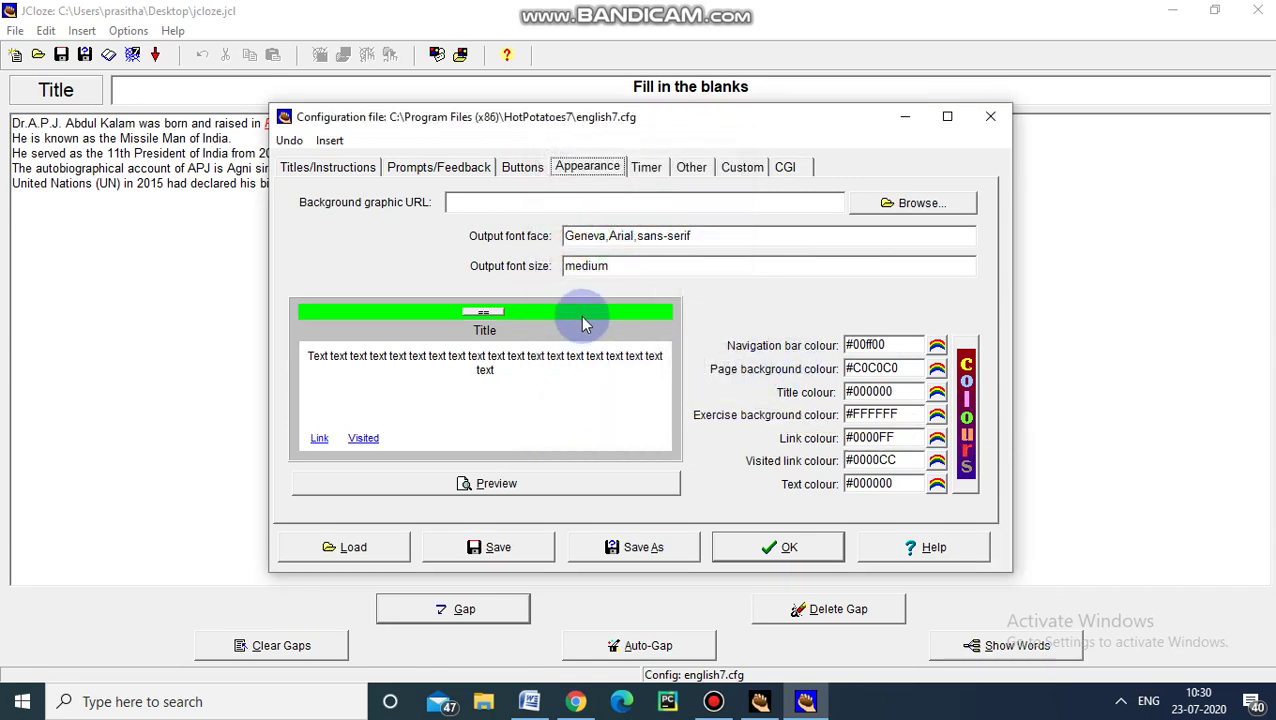
left_click(939, 370)
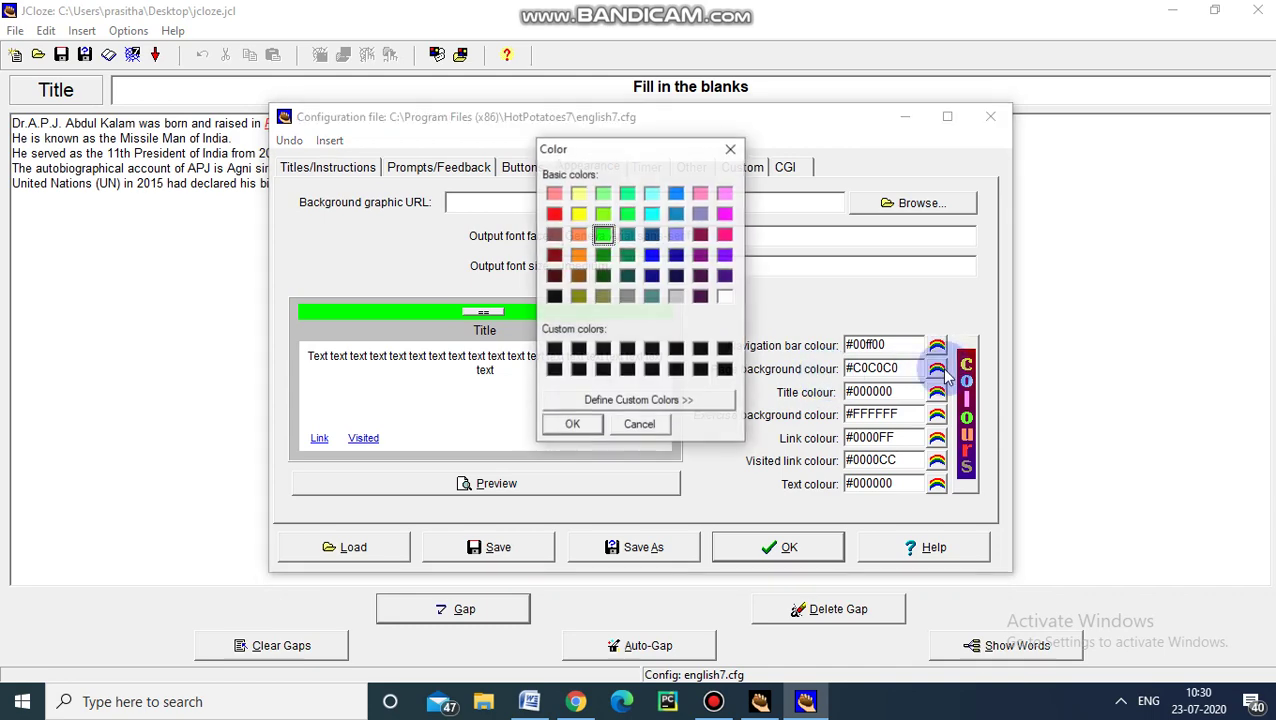
left_click(726, 256)
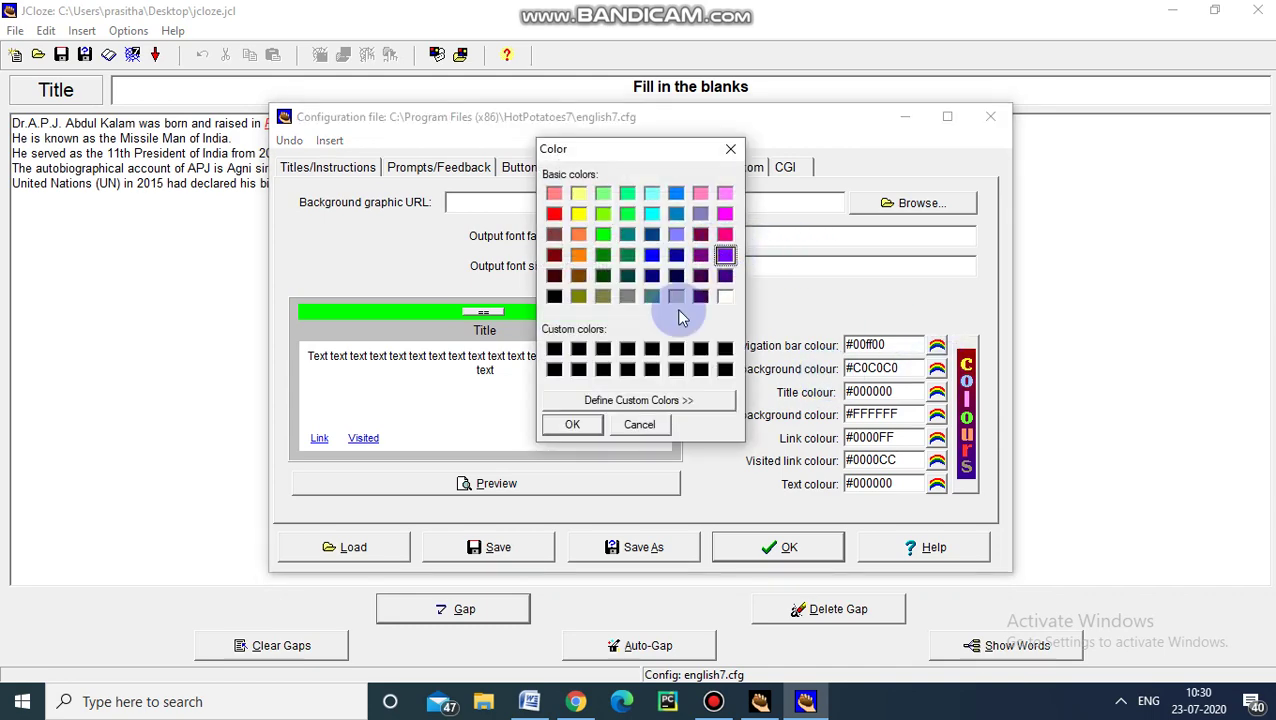
left_click(572, 424)
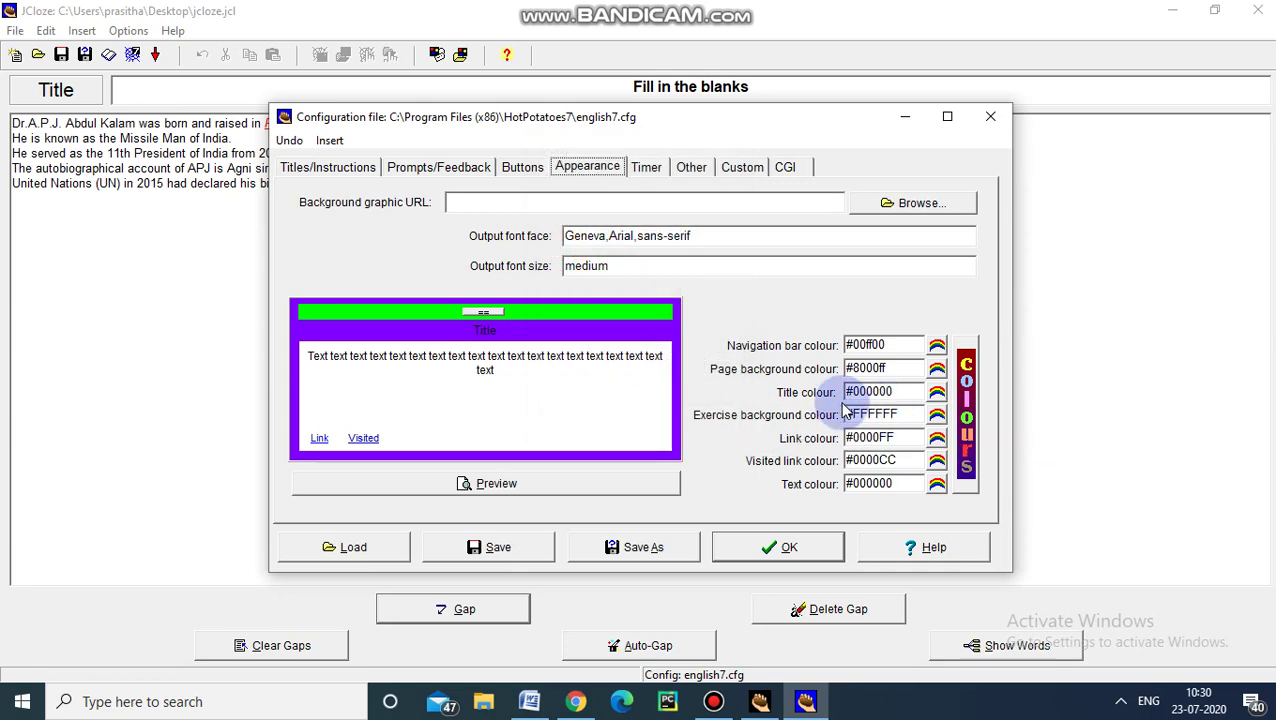
Step: Set the title colour to magenta (#ff0080) and the exercise background to cyan (#00ffff)
left_click(937, 414)
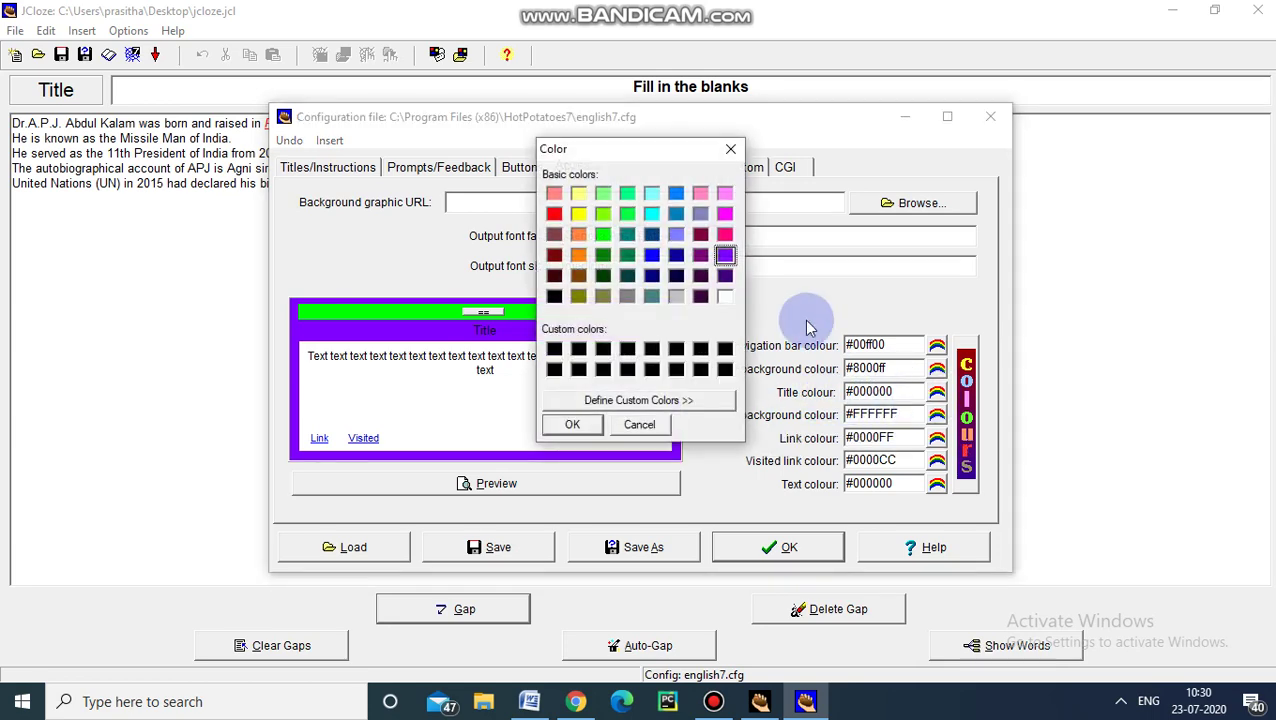
left_click(726, 235)
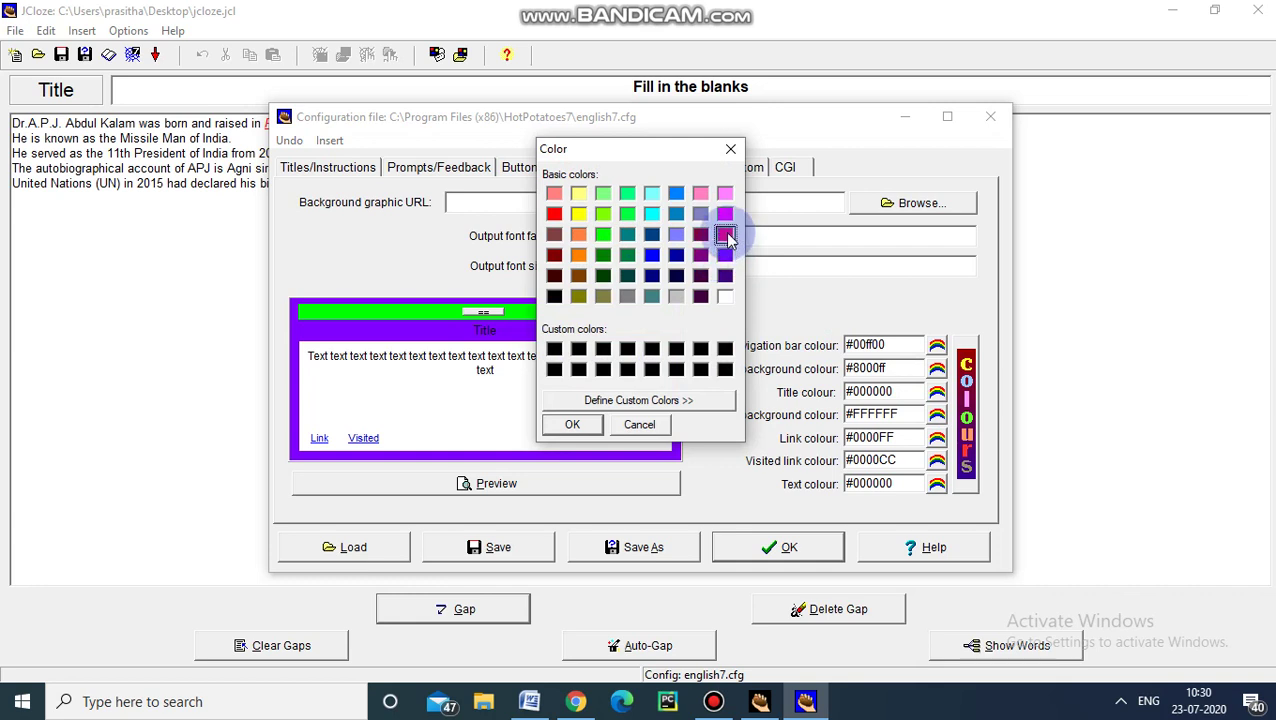
left_click(572, 424)
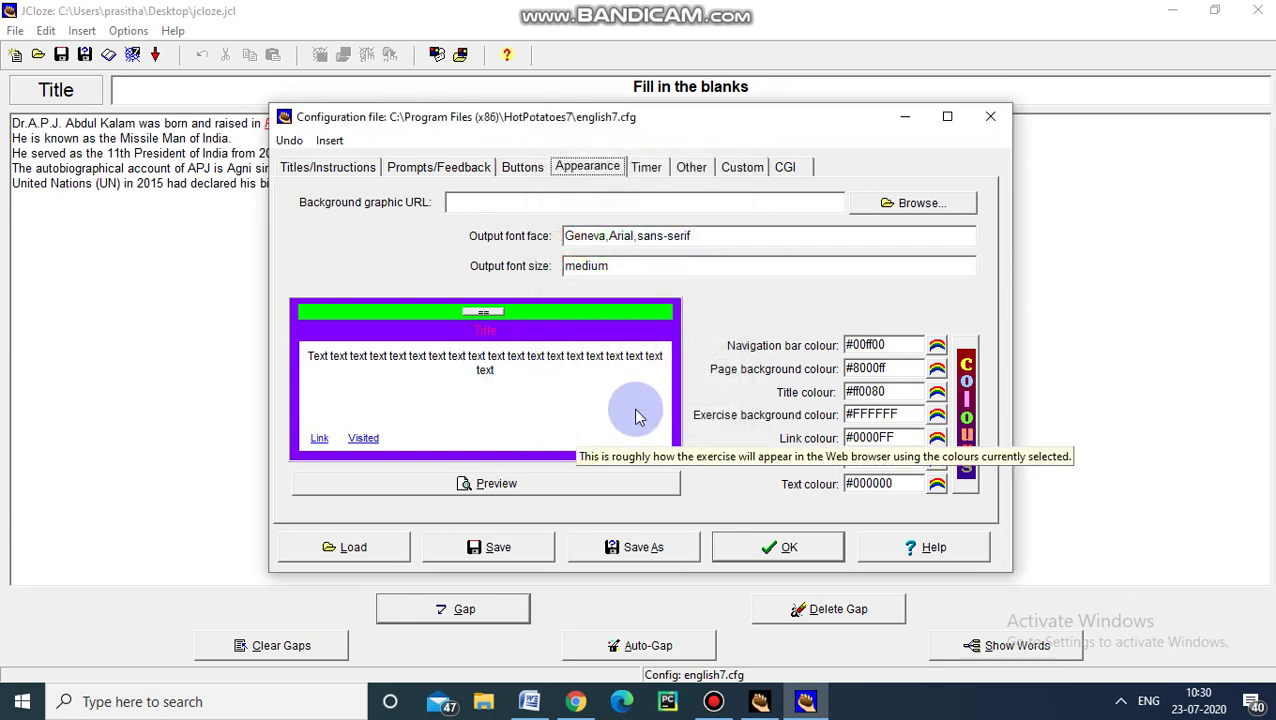
left_click(937, 418)
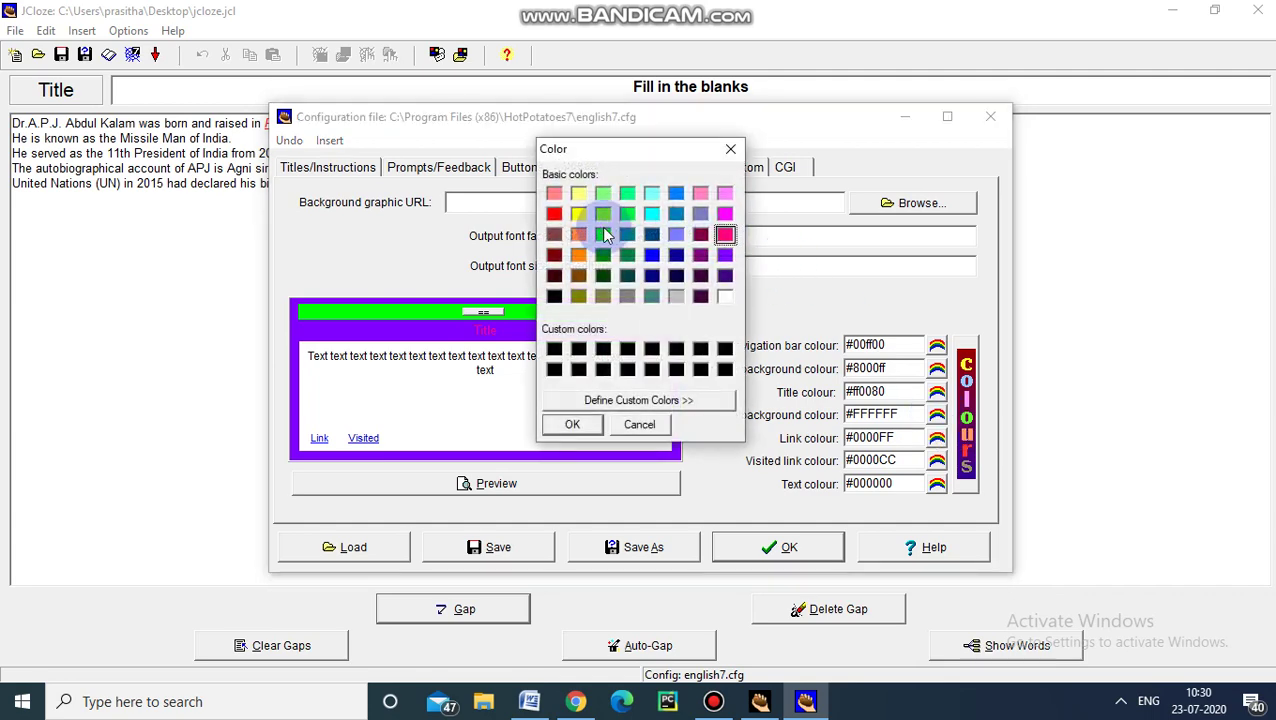
left_click(651, 213)
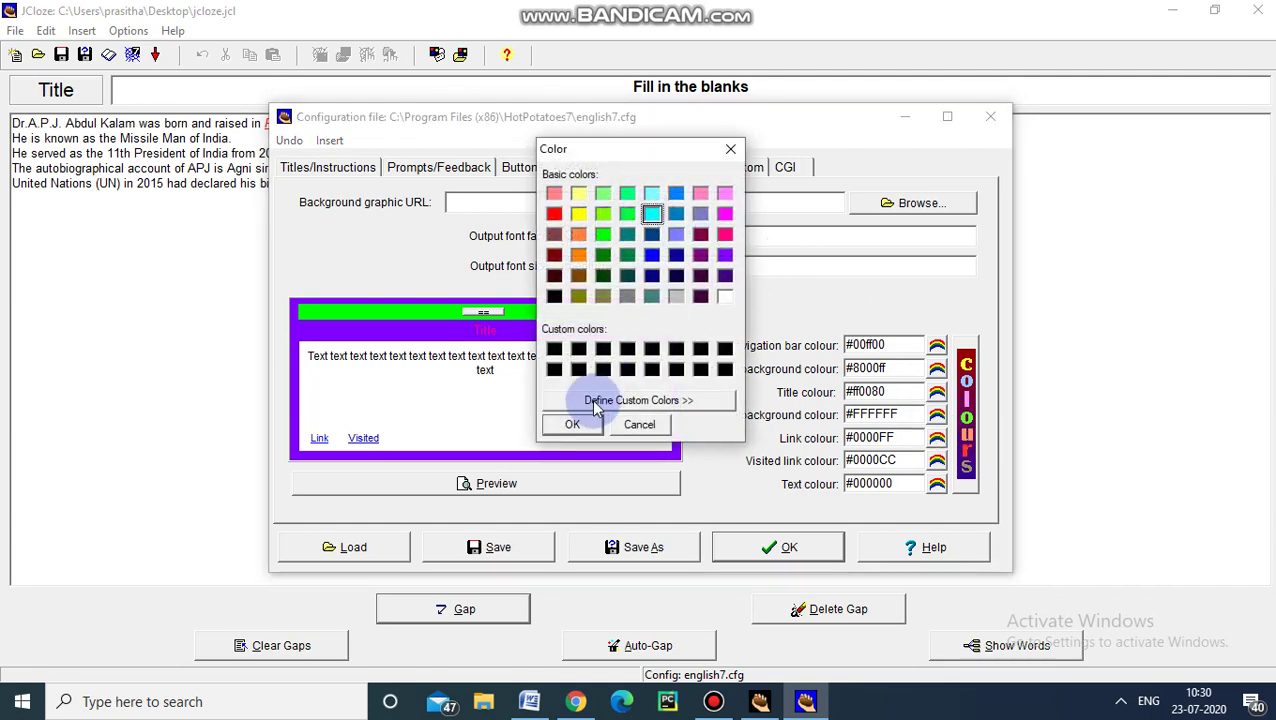
left_click(574, 425)
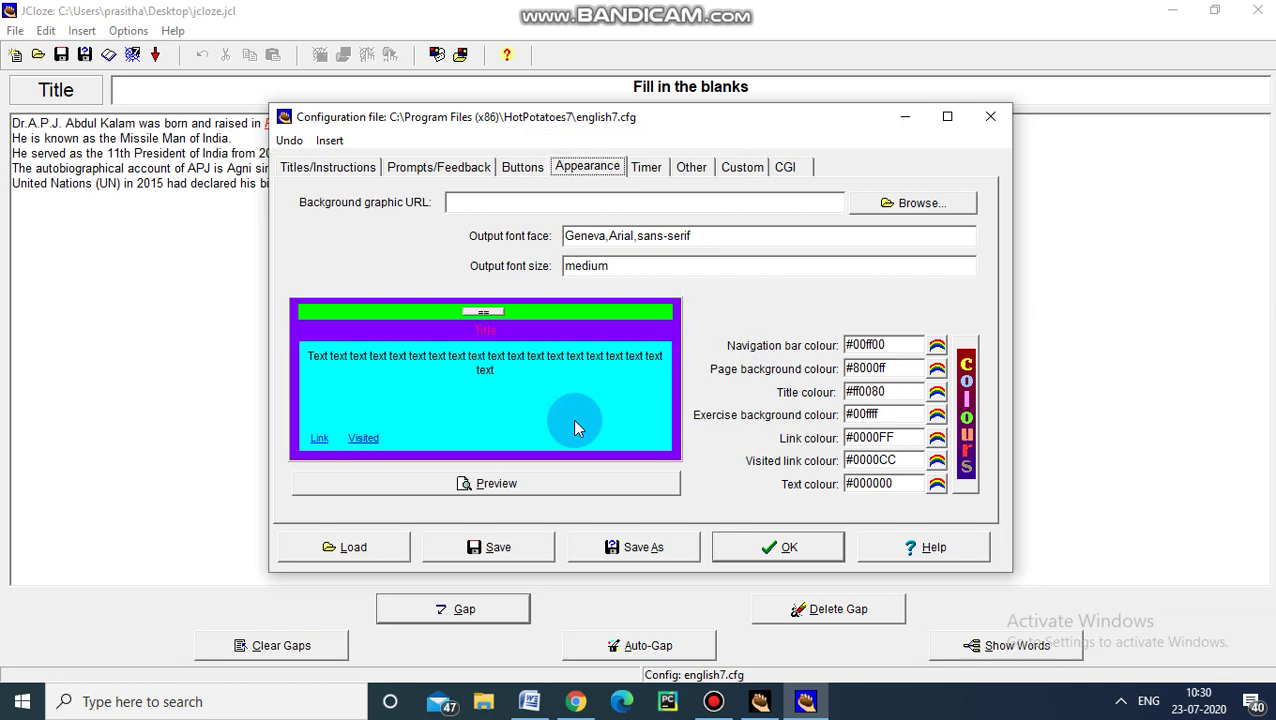
Step: Turn on a 5-minute time limit and save it to the english7.cfg configuration
left_click(648, 172)
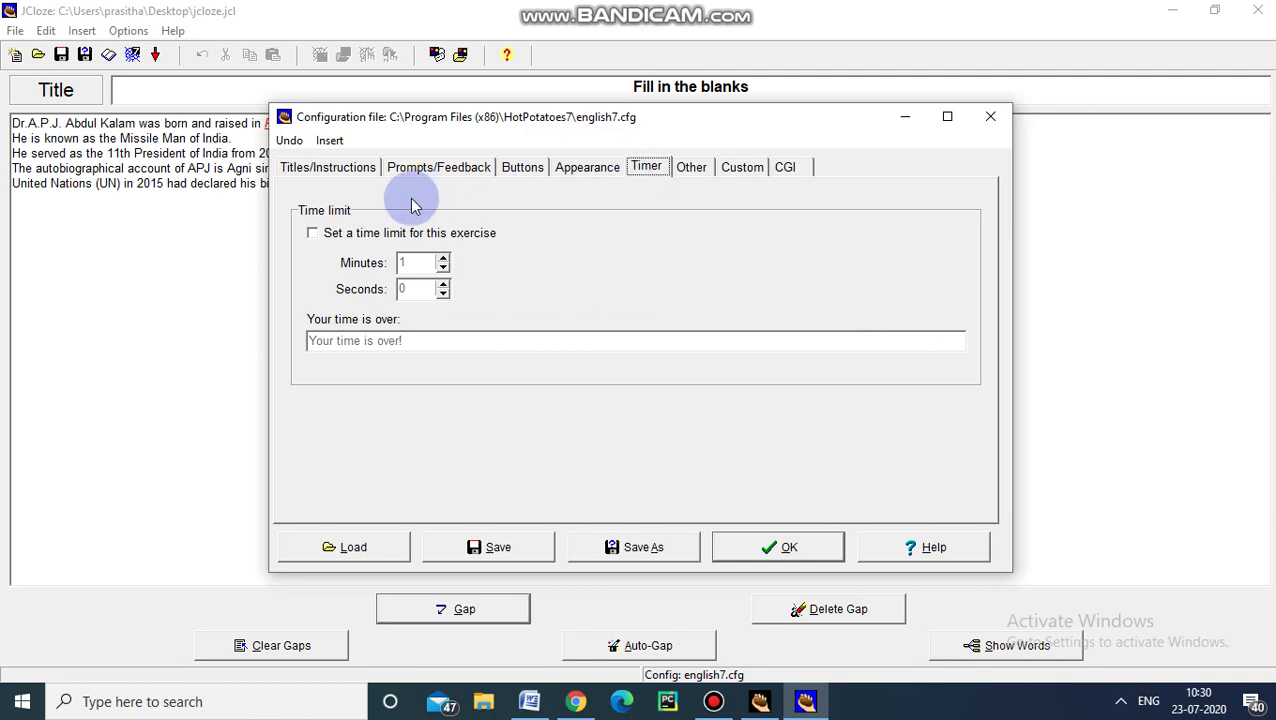
left_click(314, 236)
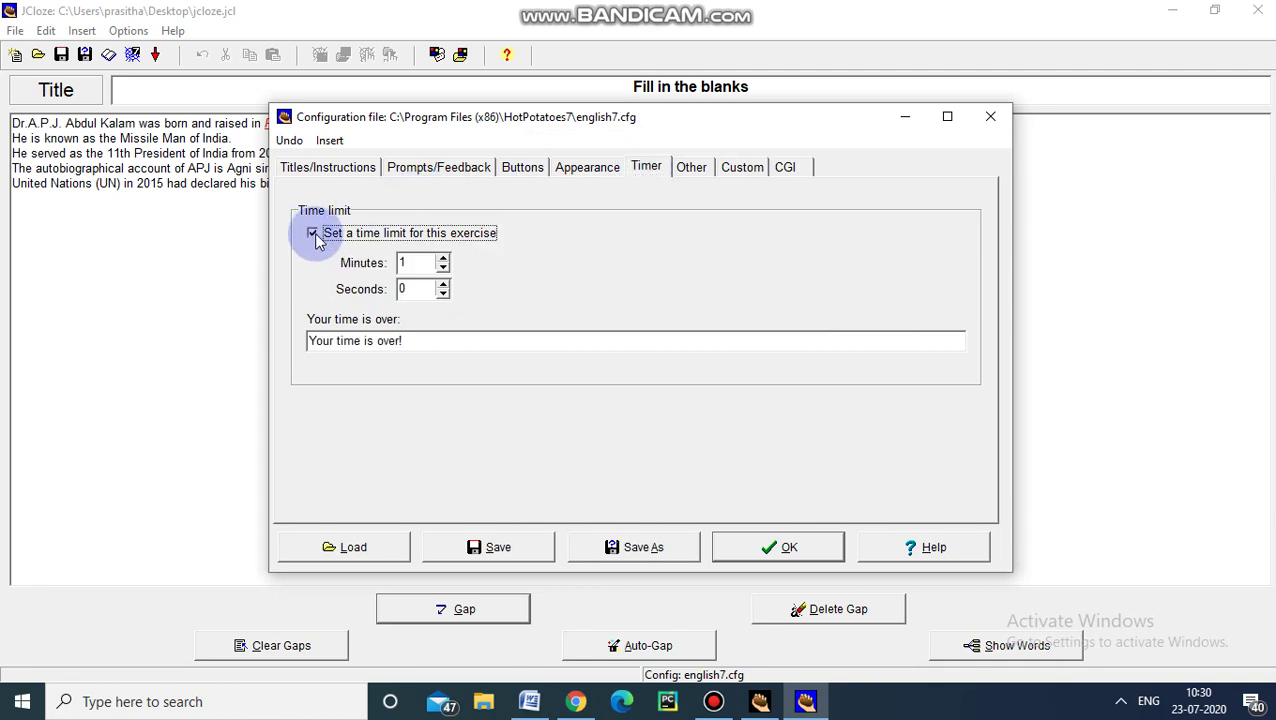
left_click(443, 257)
left_click(443, 257)
left_click(443, 257)
left_click(443, 257)
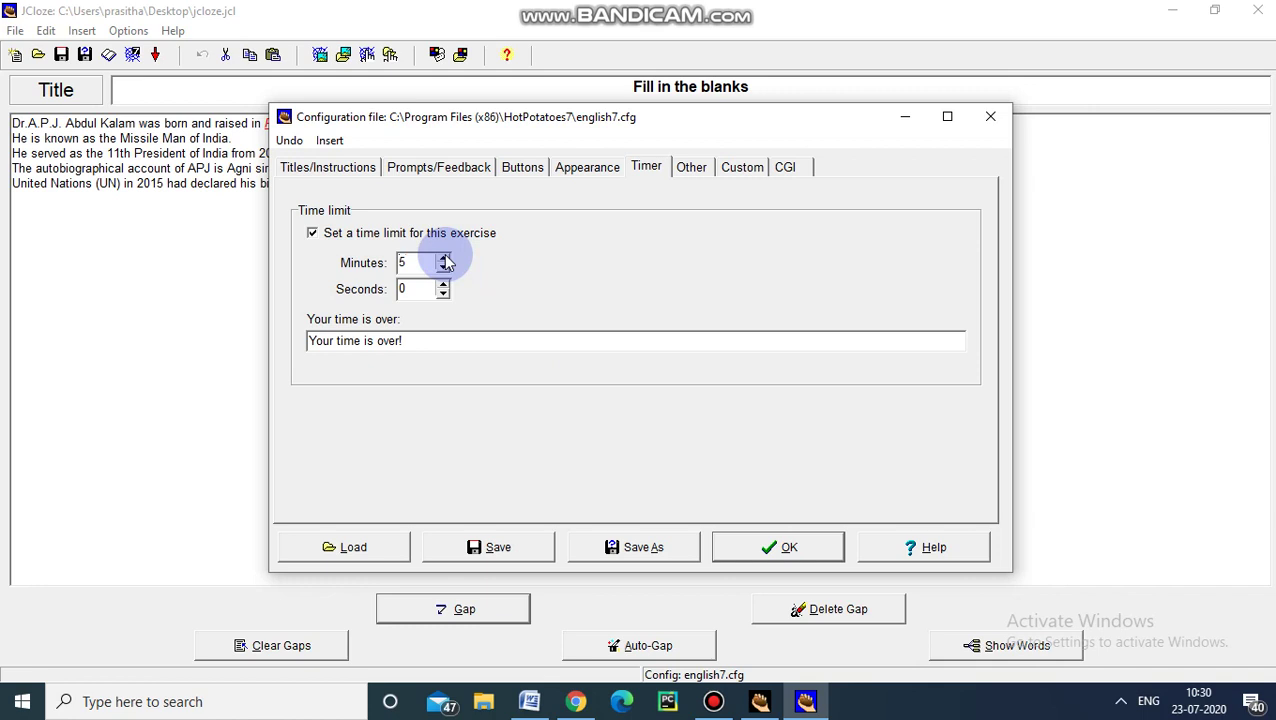
left_click(507, 551)
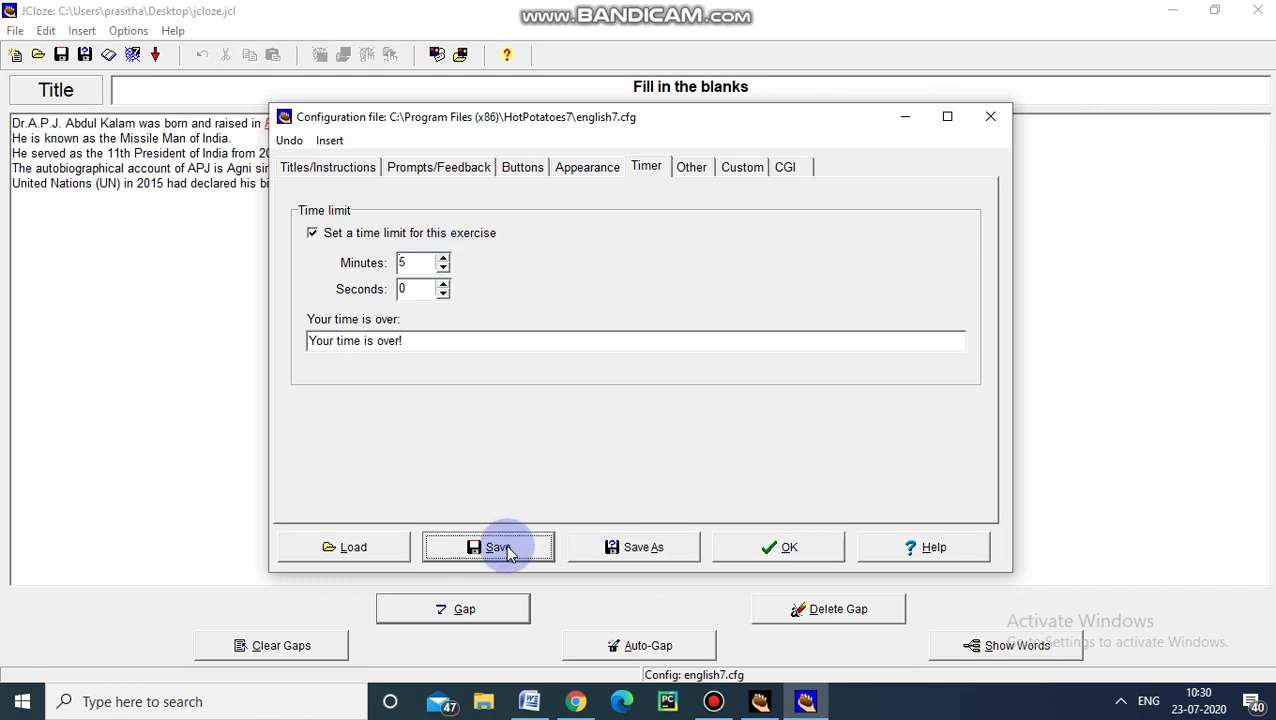
left_click(770, 547)
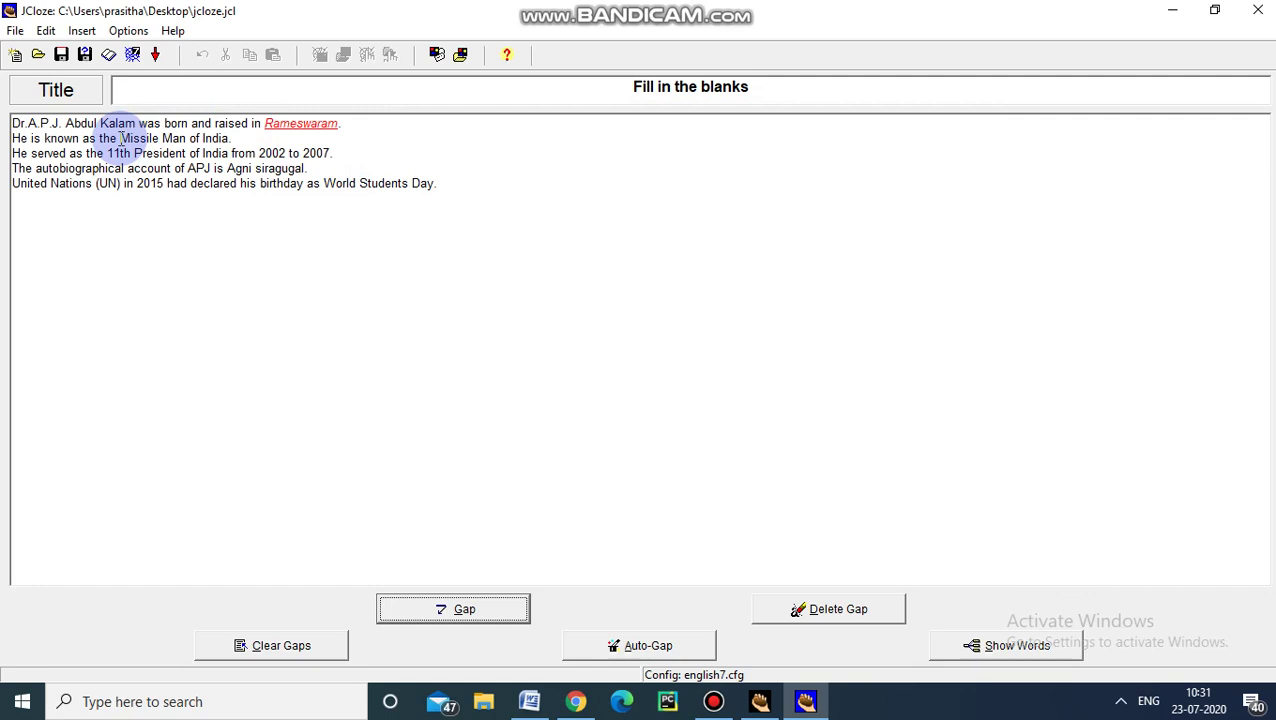
Step: Make Missile in the second sentence gap 2, with no clue
left_click_drag(121, 138, 160, 138)
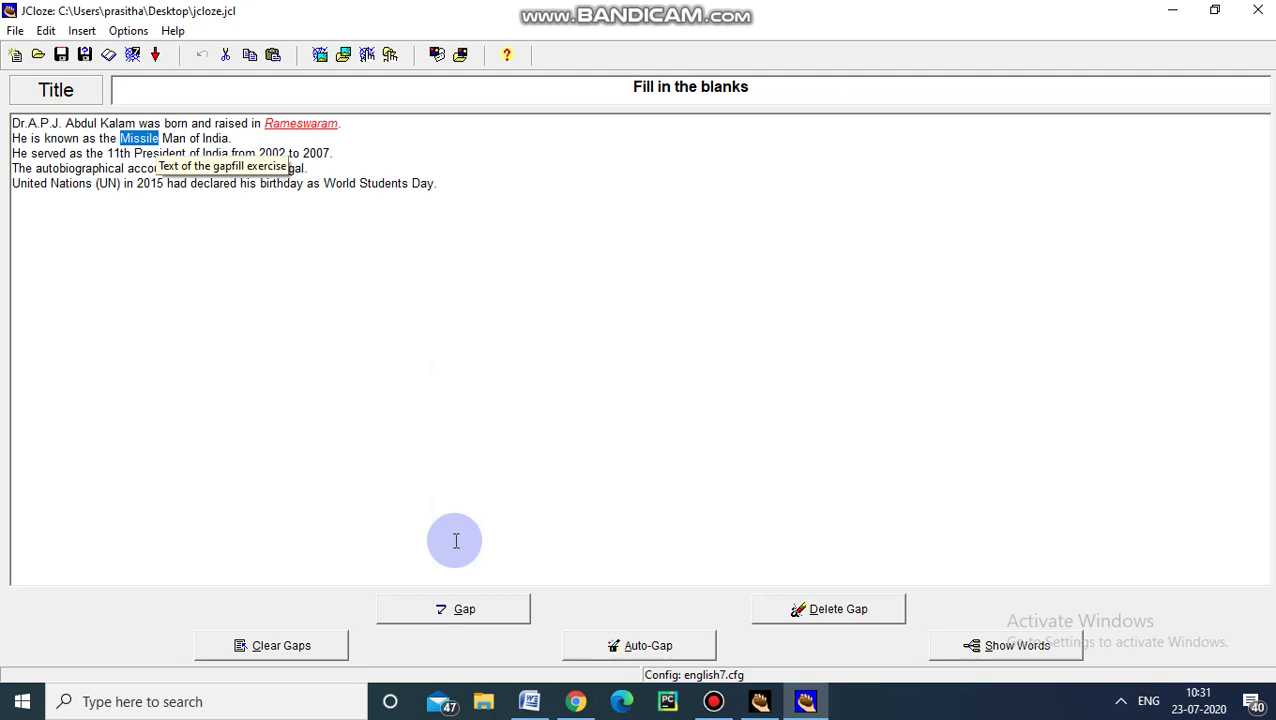
left_click(466, 610)
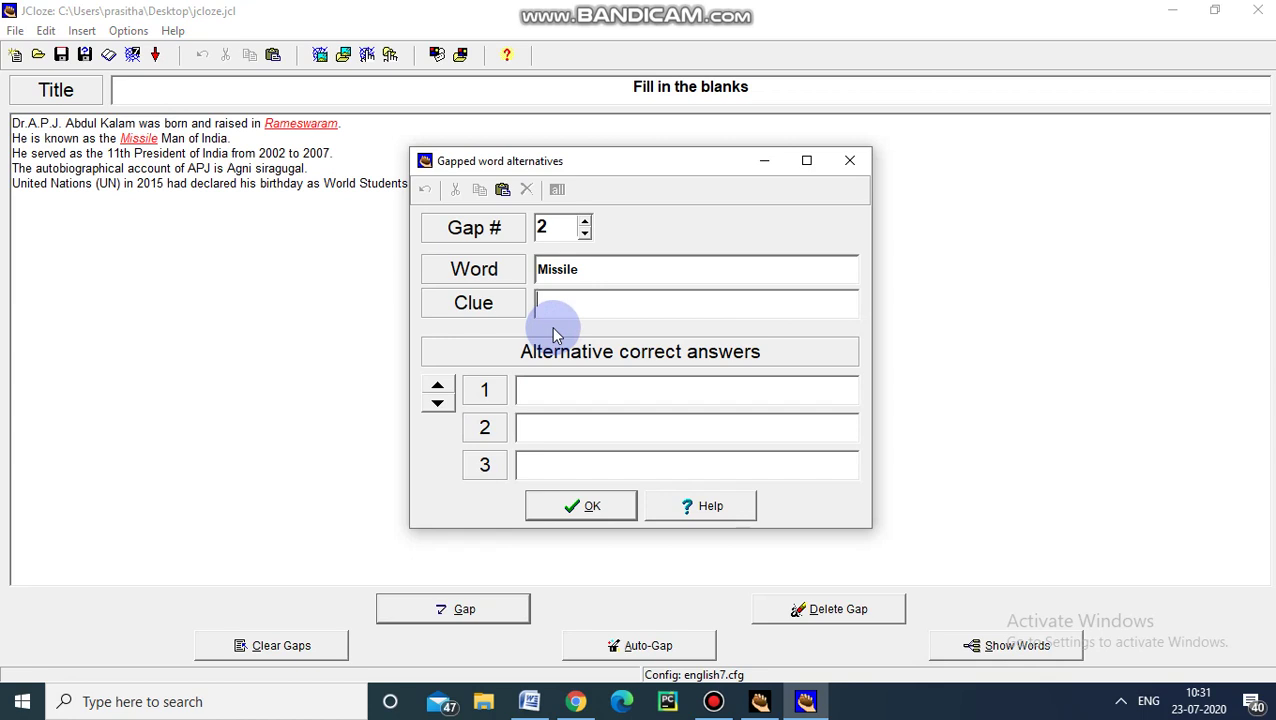
left_click(586, 508)
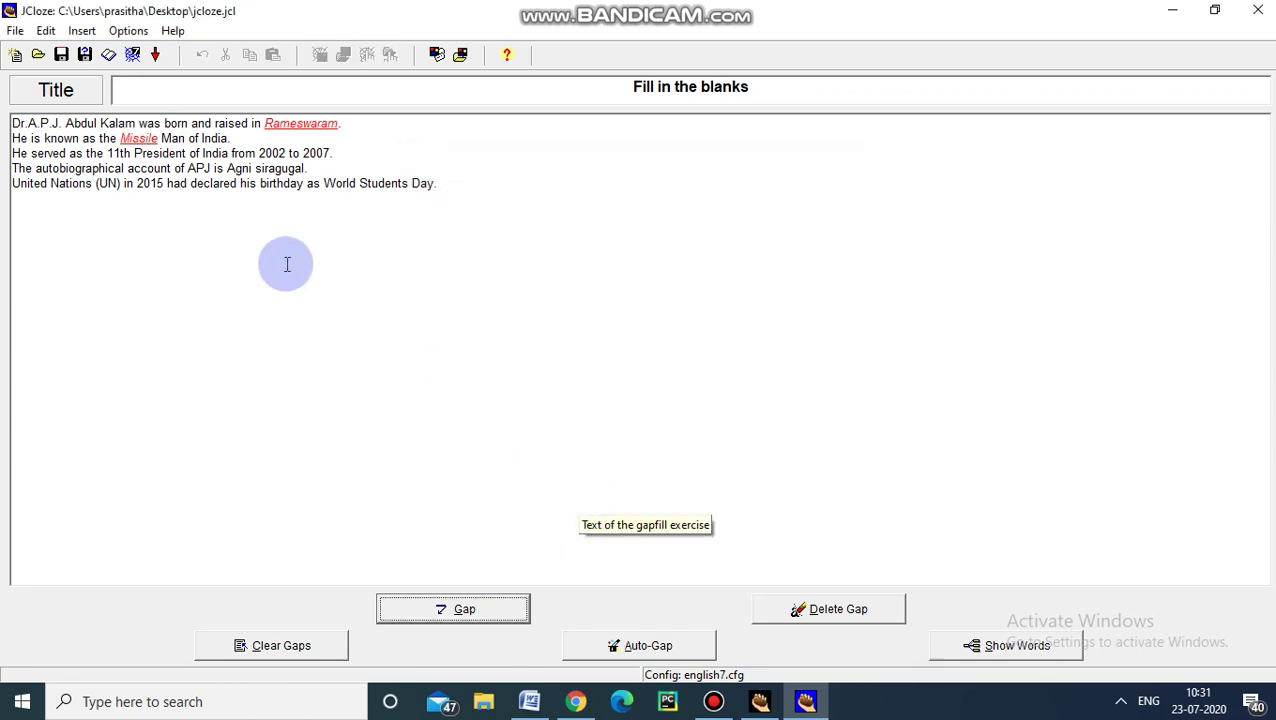
Step: Make 11th gap 3, clued 'It is a number between 10 and 20', accepting Eleventh or 11
left_click_drag(107, 155, 133, 155)
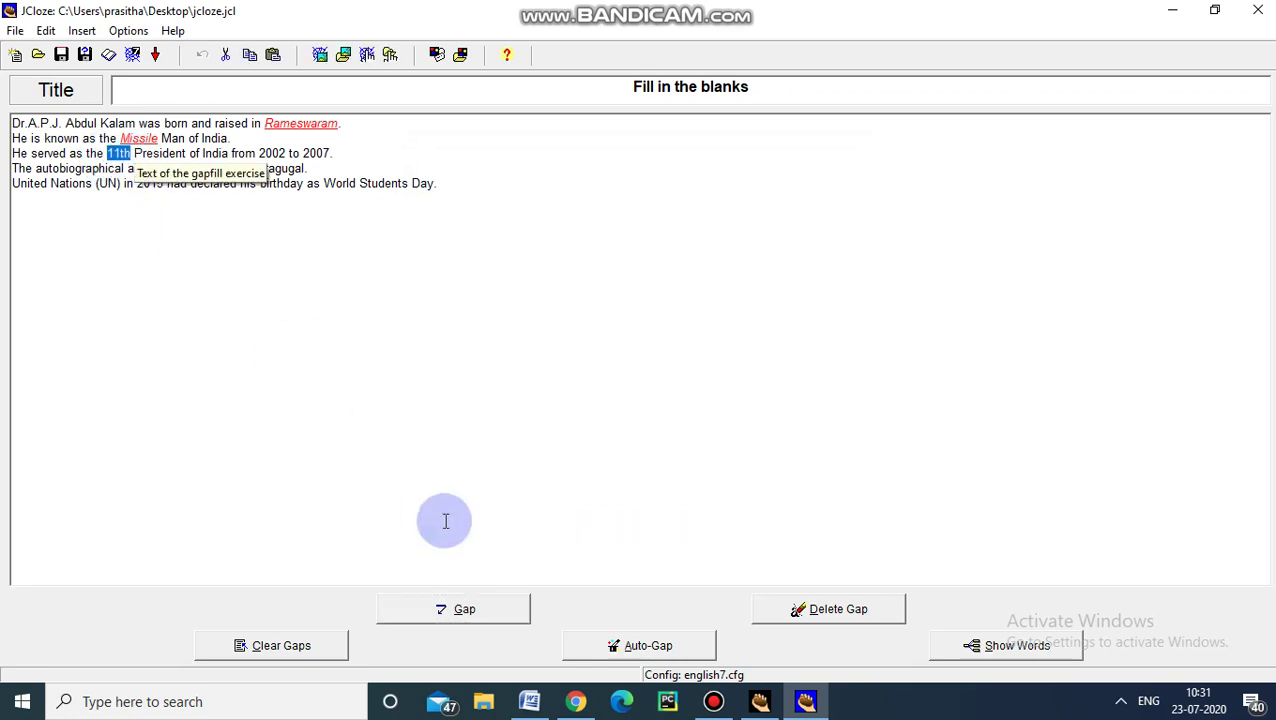
left_click(460, 607)
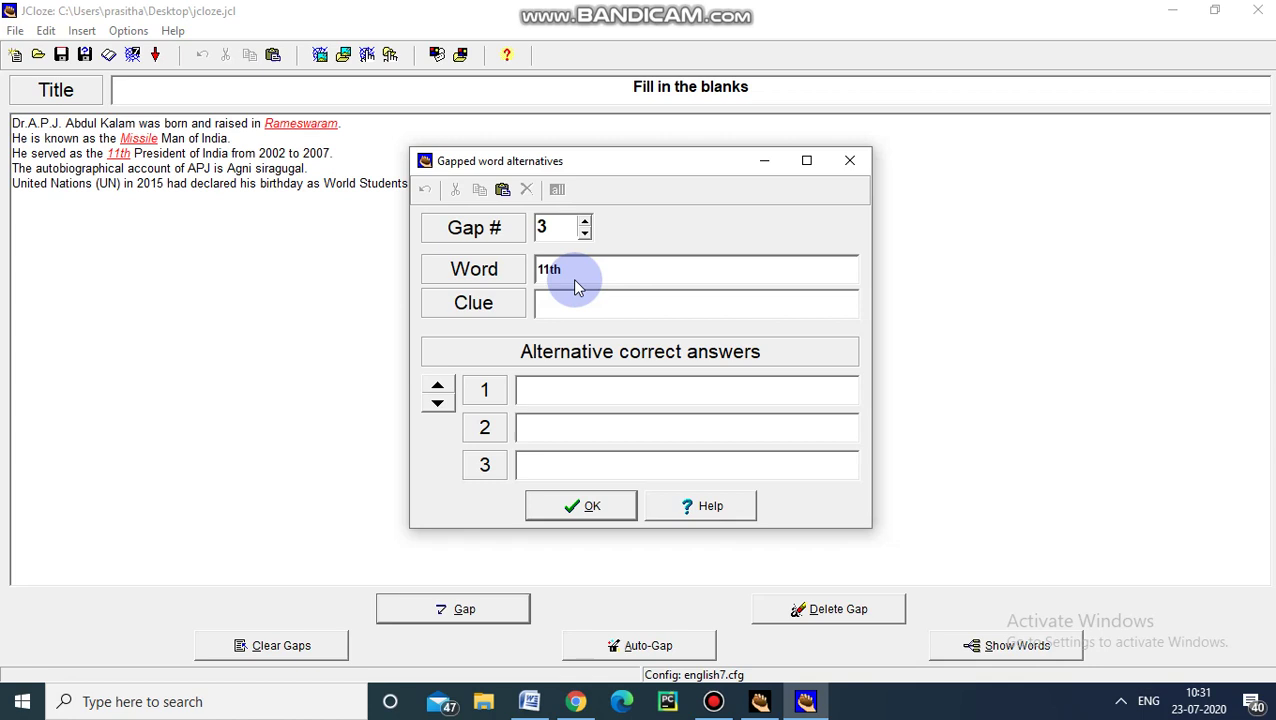
left_click(561, 297)
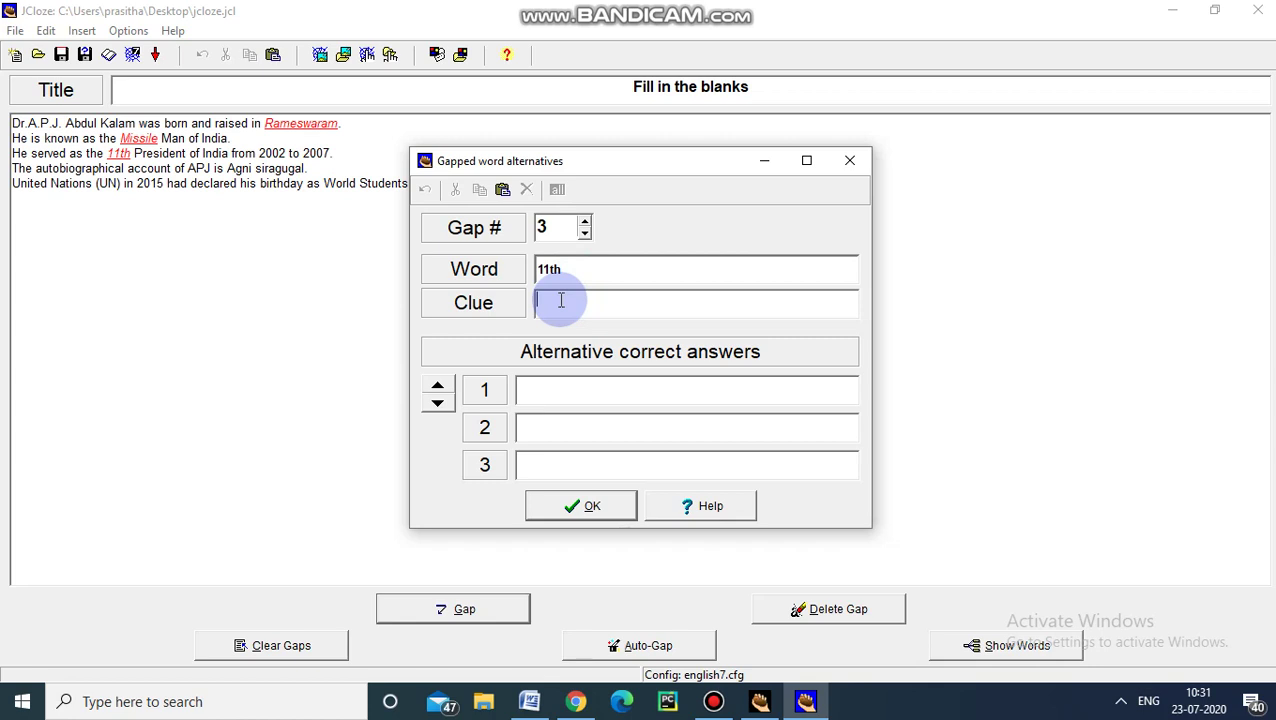
type("It is ")
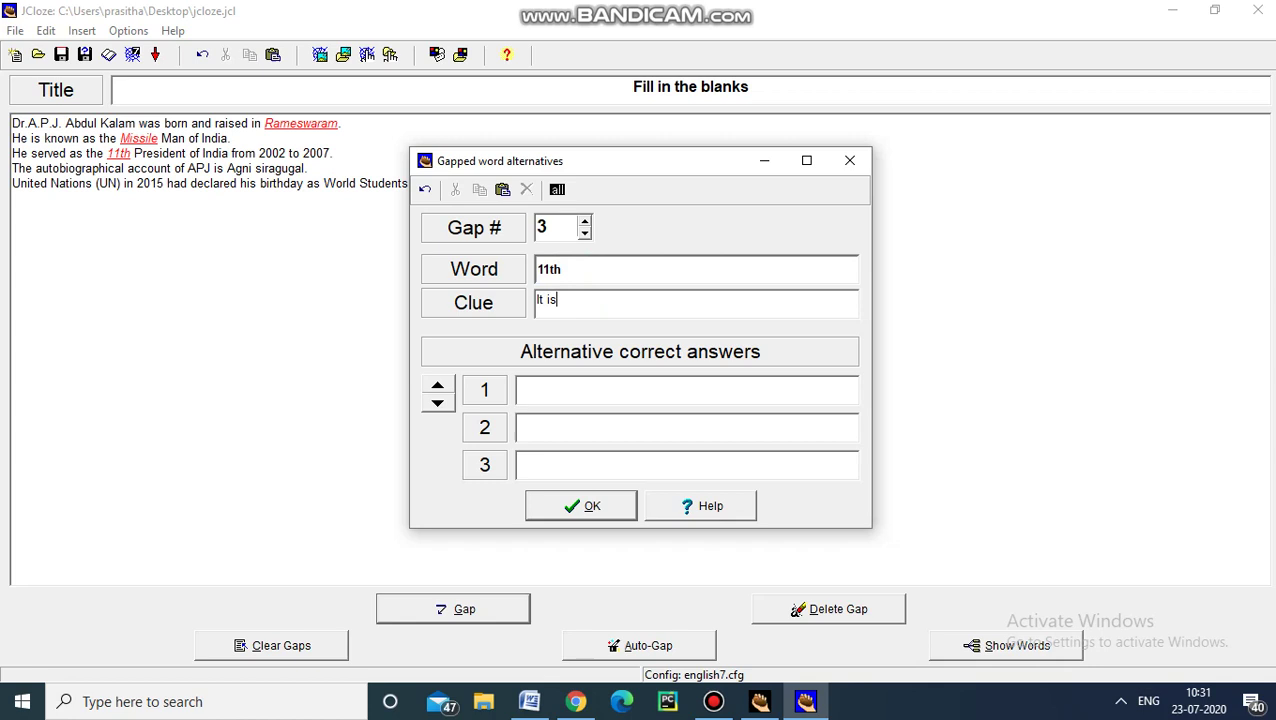
type("a number between 10 a")
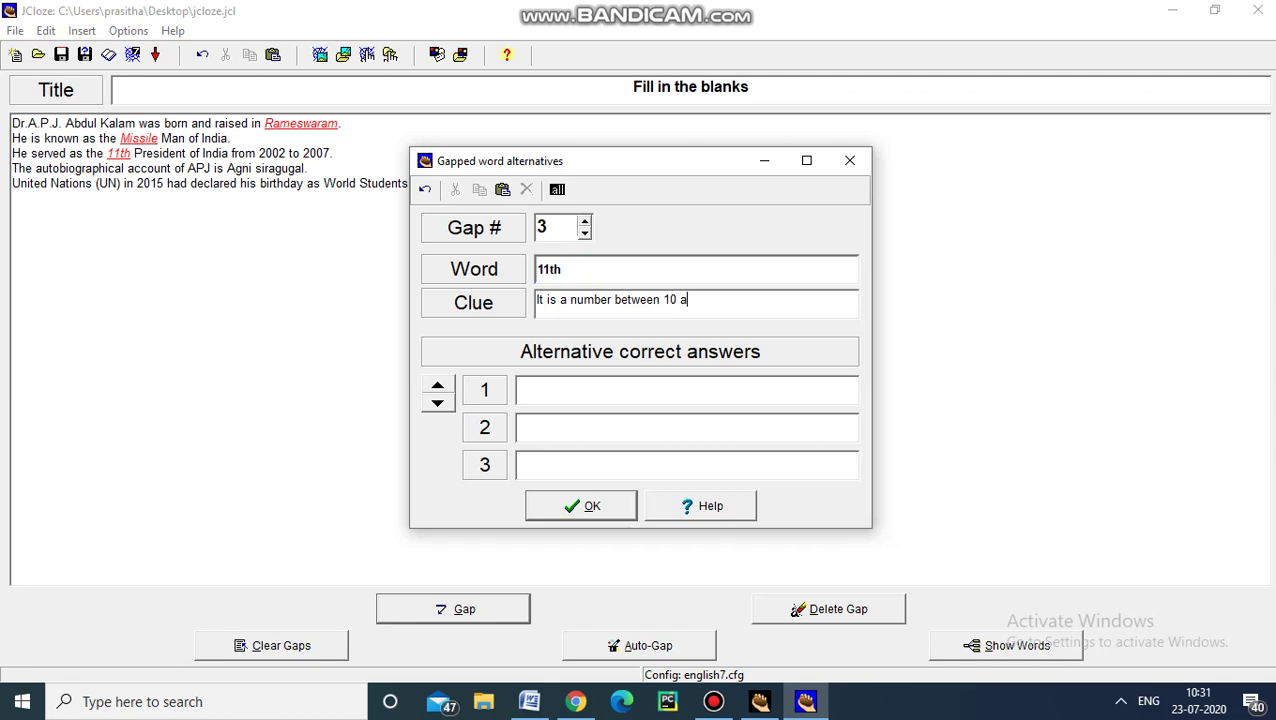
type("nd 20")
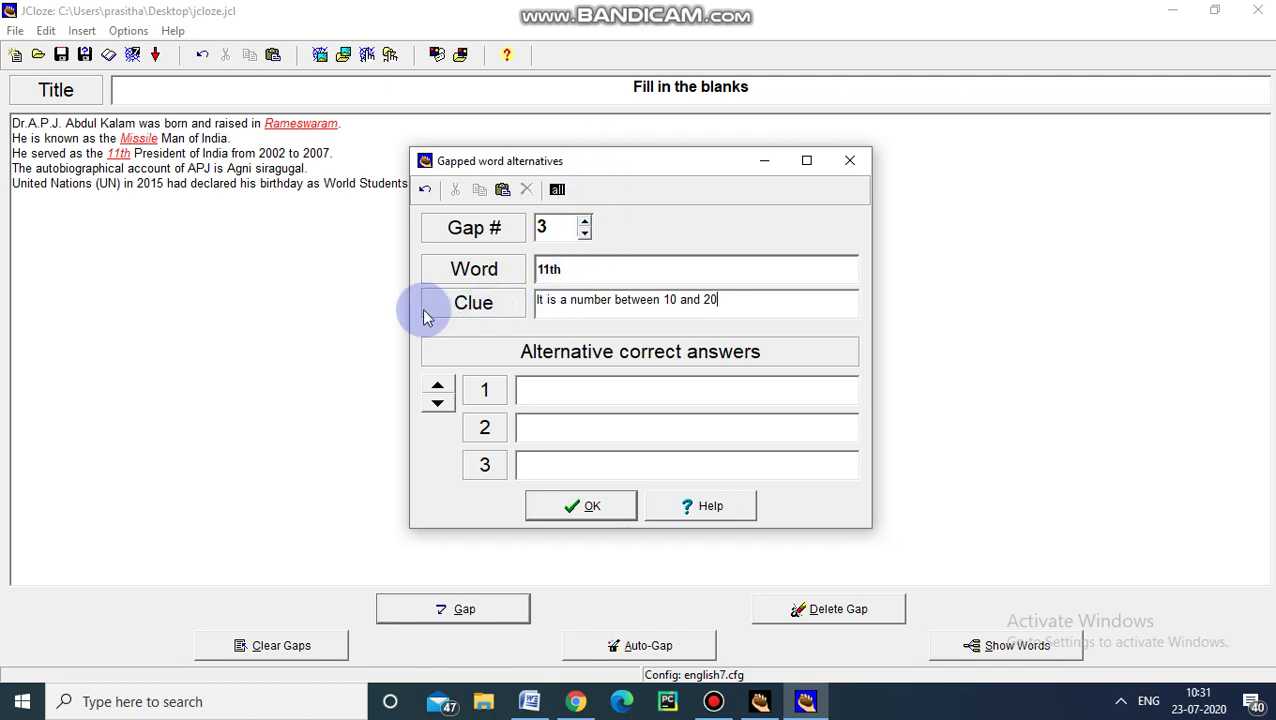
left_click(549, 396)
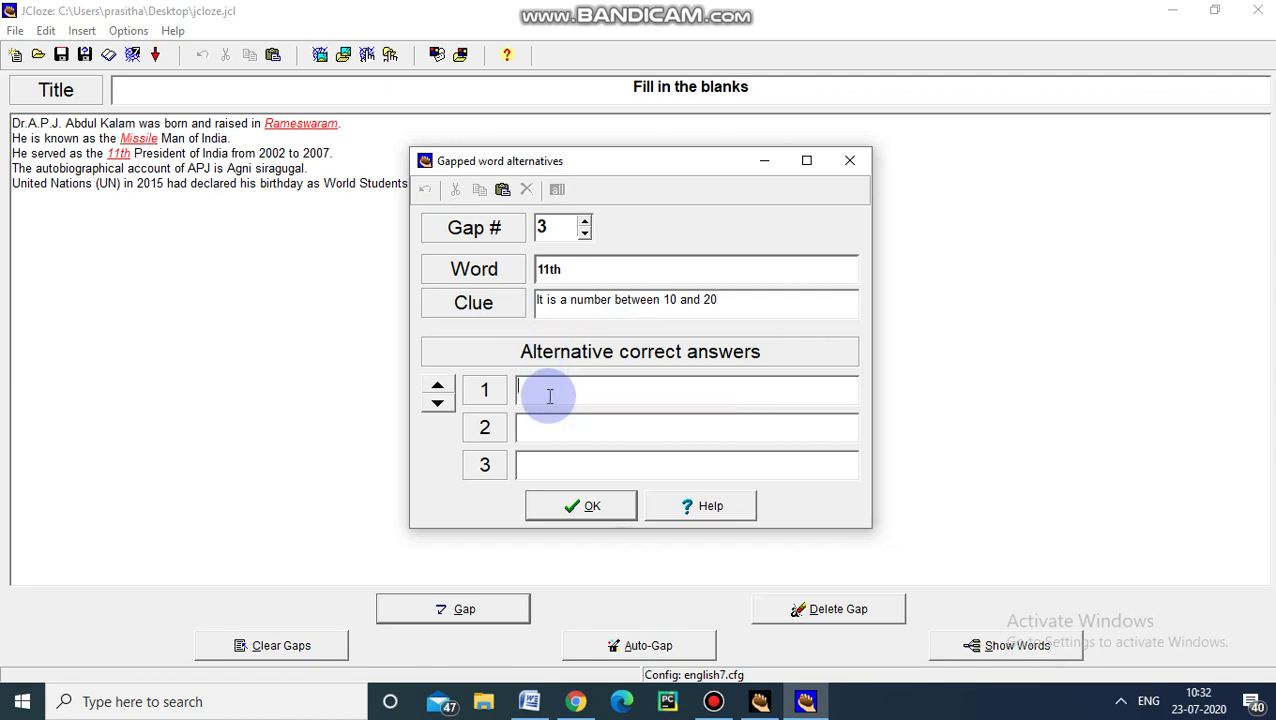
type("Elevent")
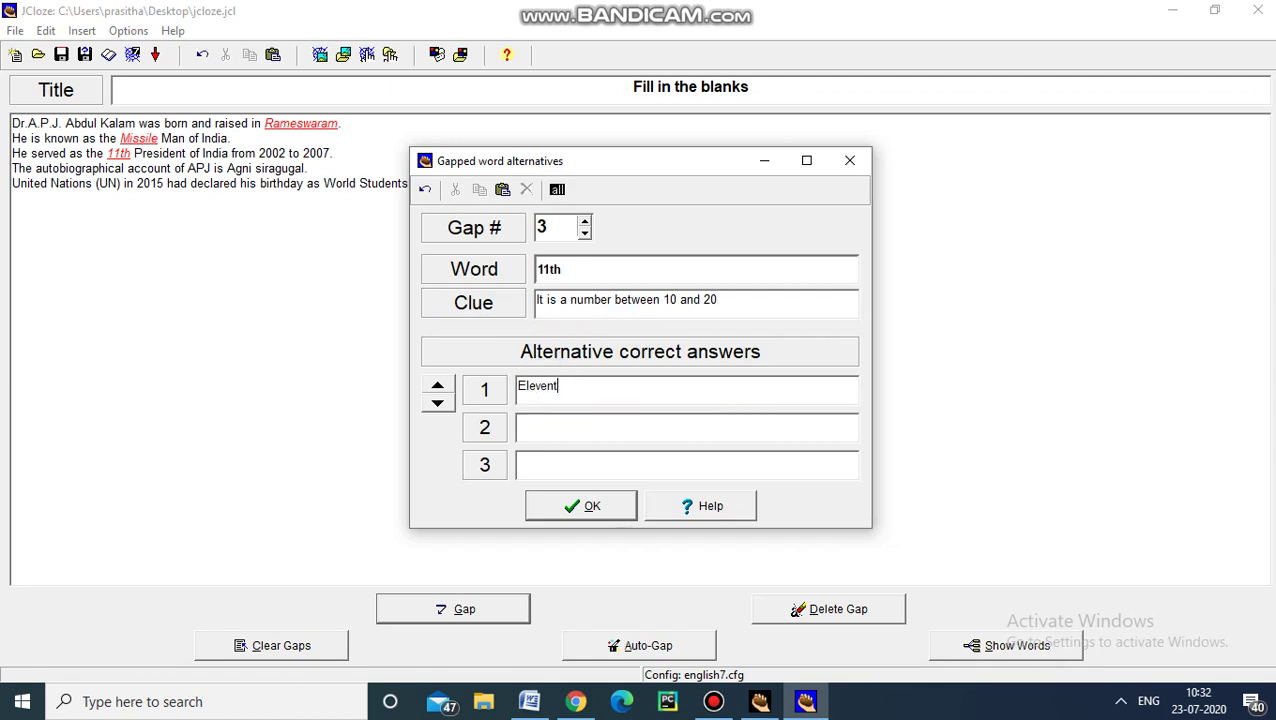
type("h")
left_click(538, 434)
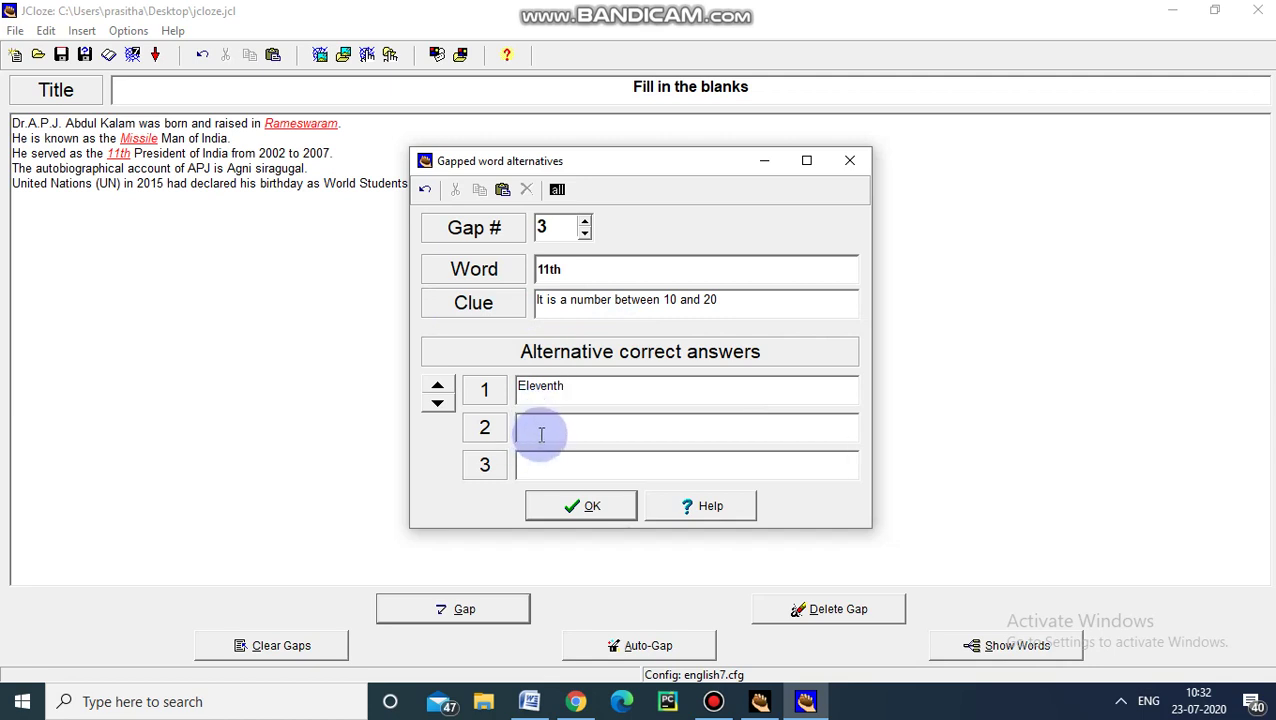
type("11")
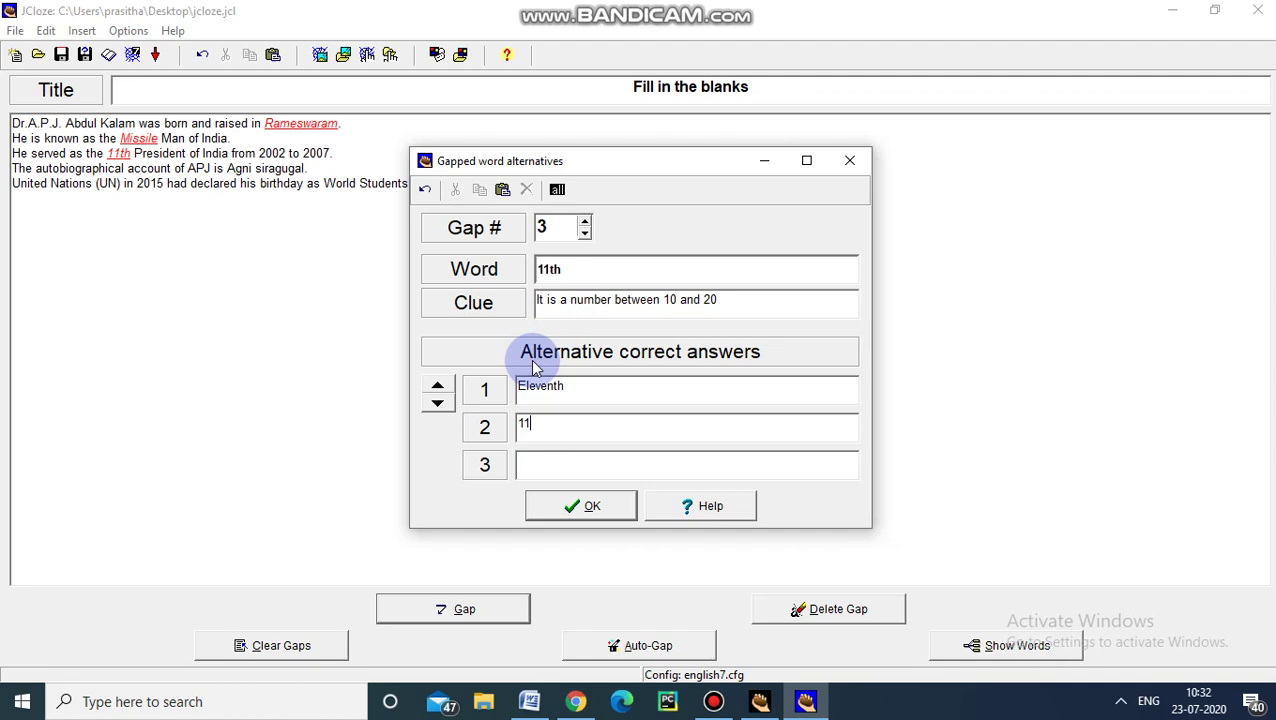
left_click(577, 506)
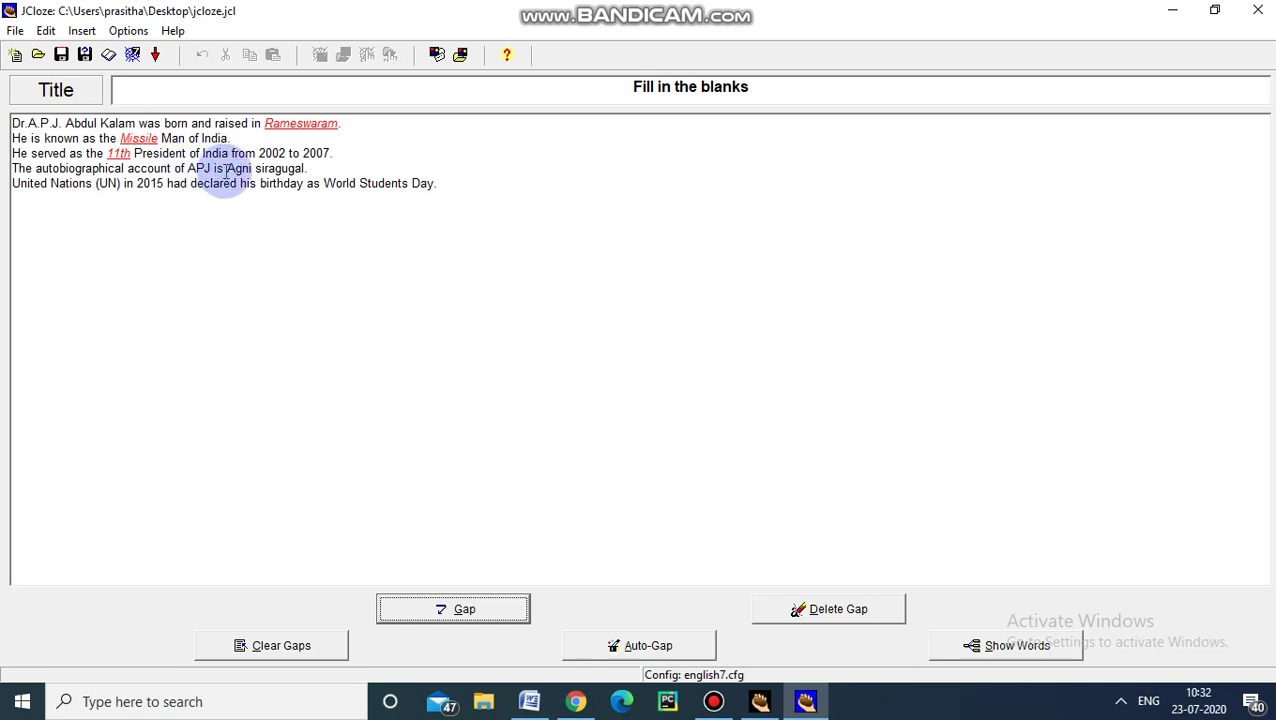
Step: Make Agni siraguga gap 4 with the clue 'hot' and alternative answer 'WIngs of fire'
left_click_drag(227, 170, 315, 168)
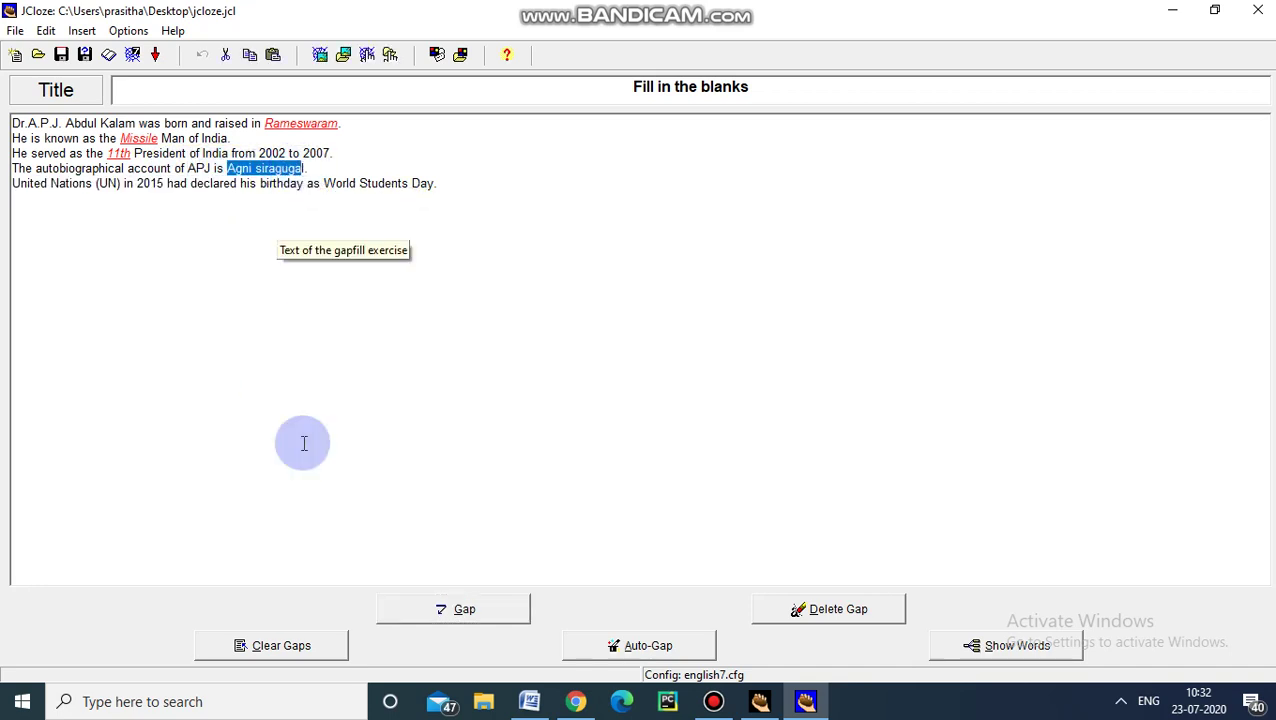
left_click(463, 610)
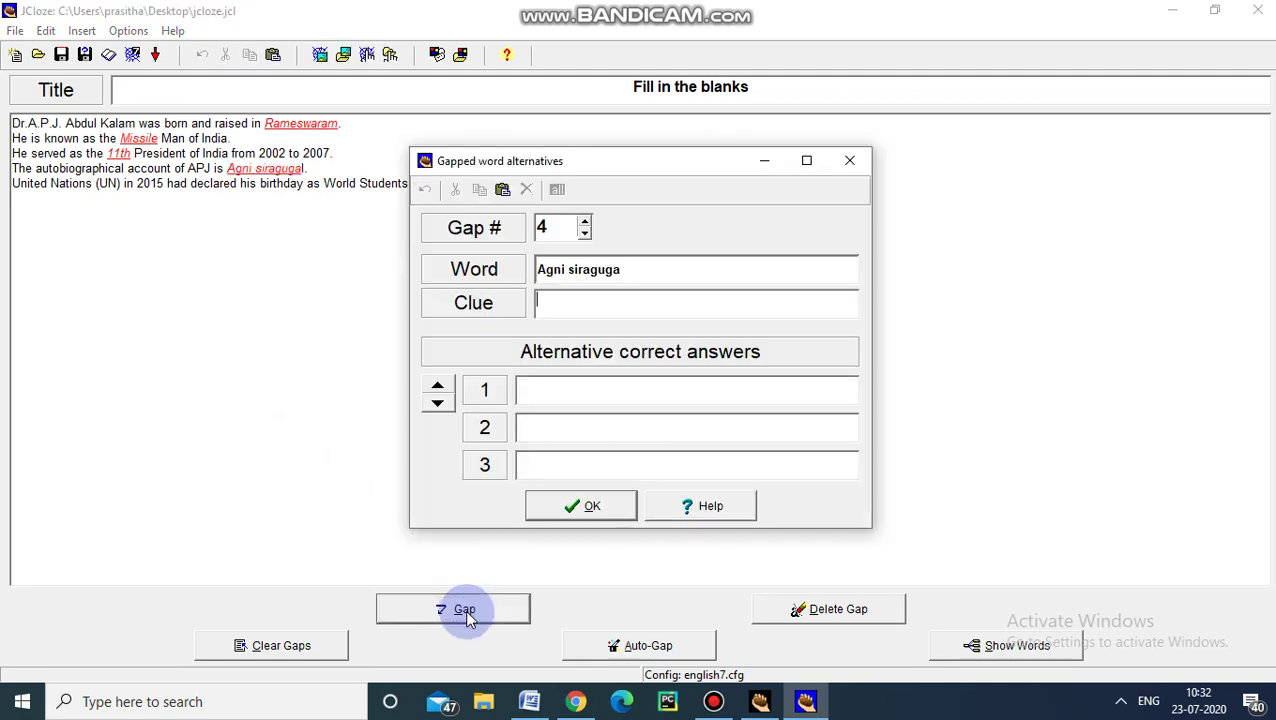
left_click(589, 302)
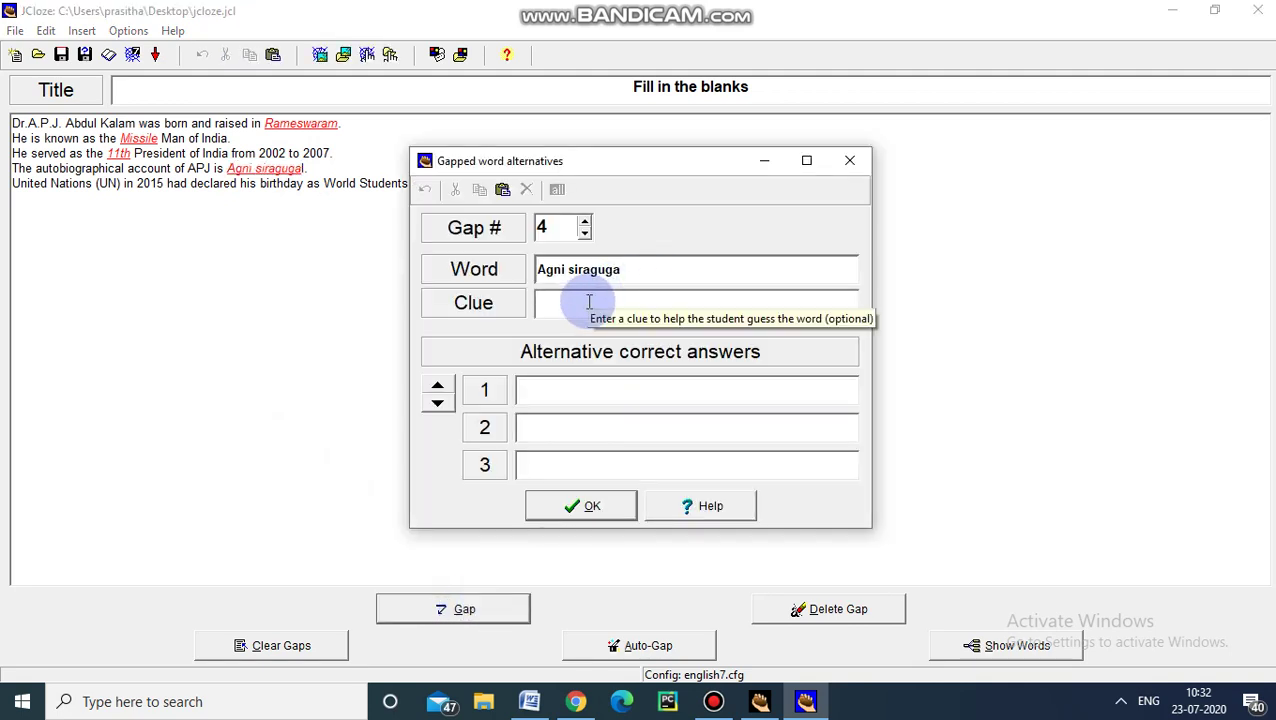
type("fire")
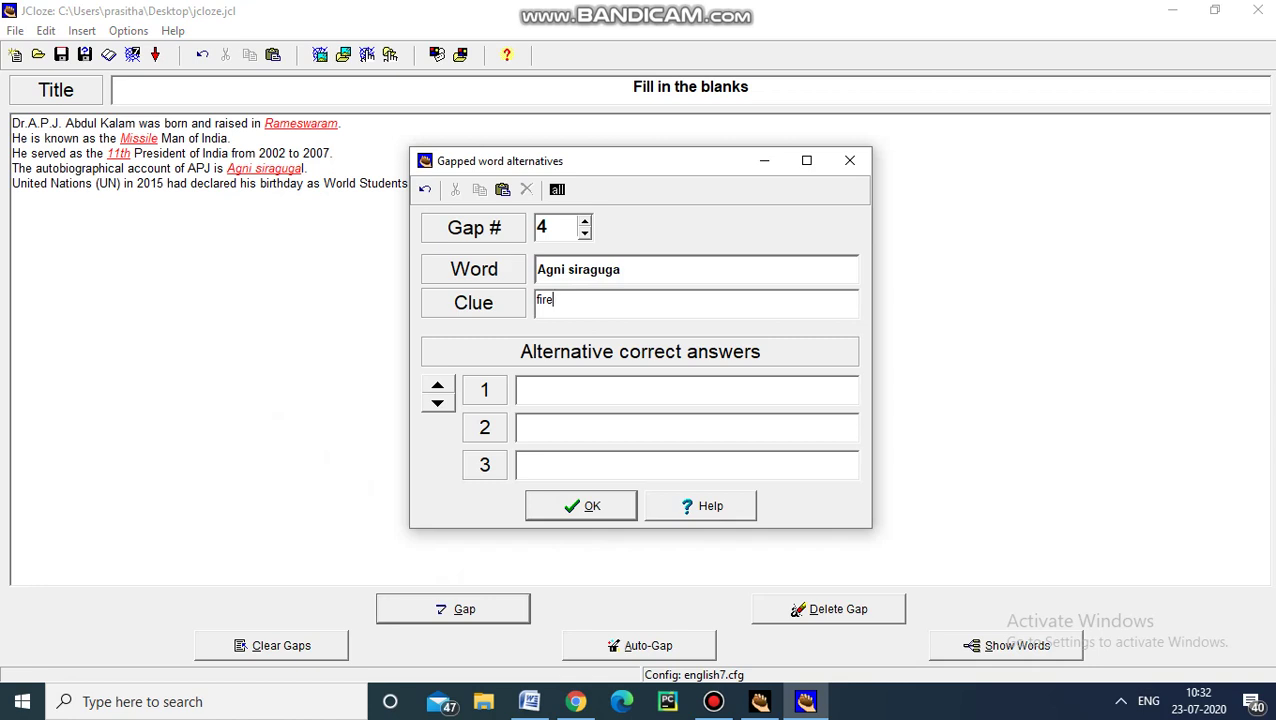
key("BackSpace")
key("BackSpace")
key("BackSpace")
type("hot")
left_click(558, 393)
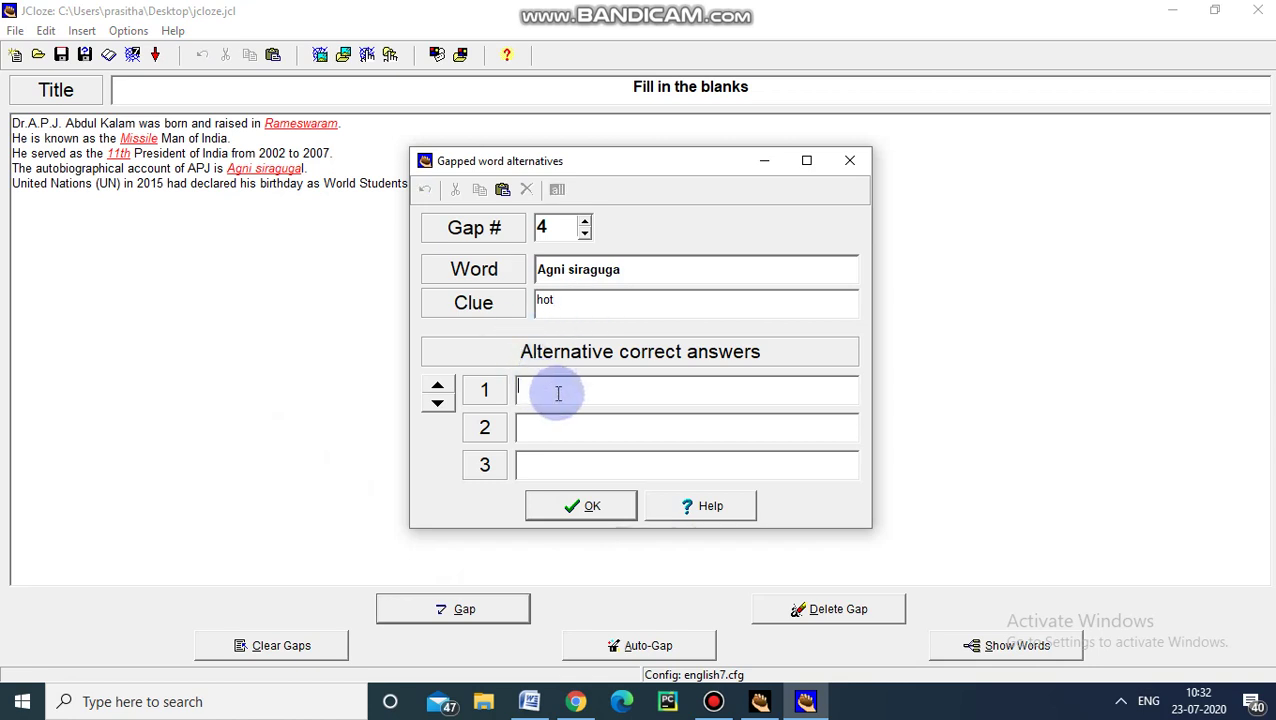
type("WIngs")
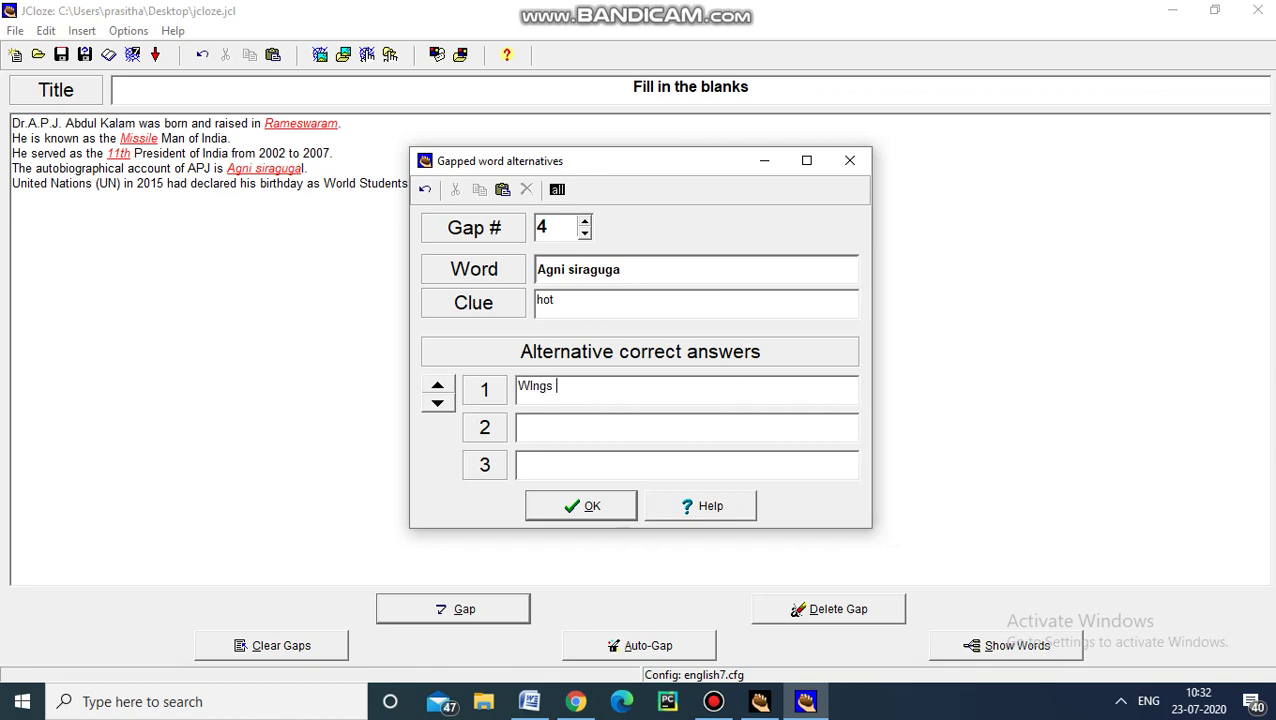
type(" of fire")
left_click(583, 507)
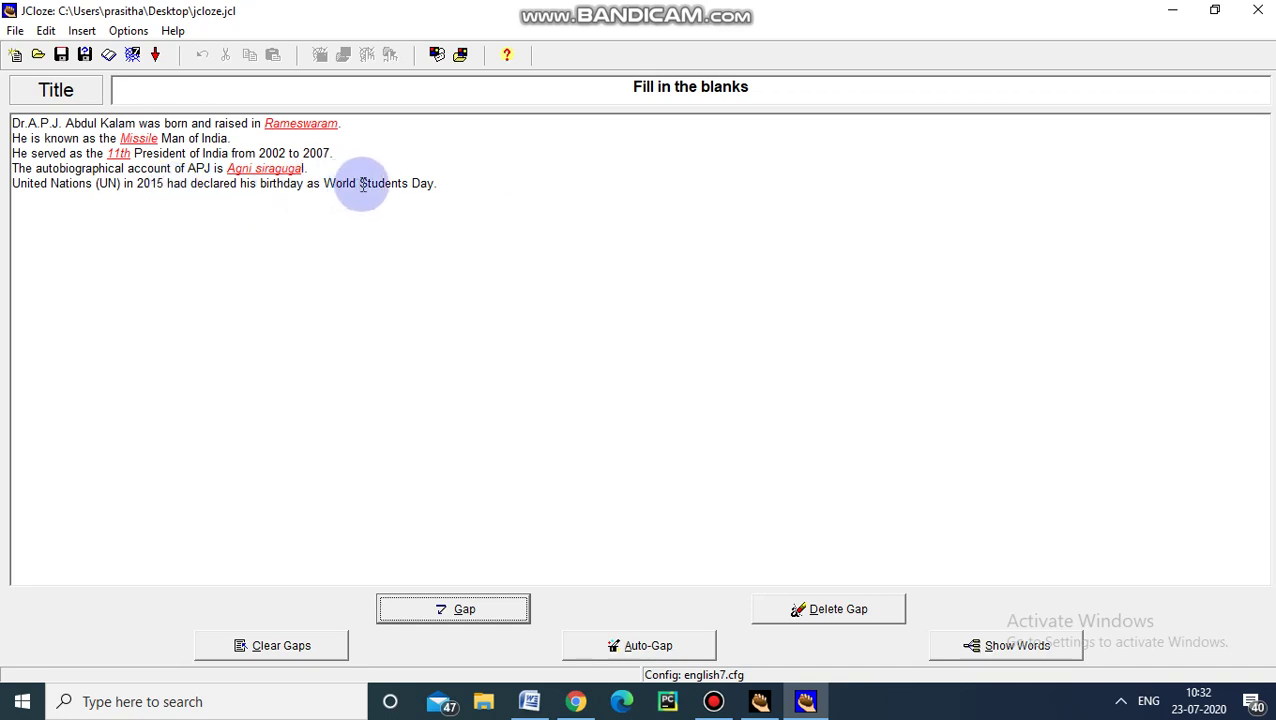
Step: Make 'Students' in the last sentence gap 5, accepting 'student's' as an alternative answer
left_click_drag(360, 183, 406, 184)
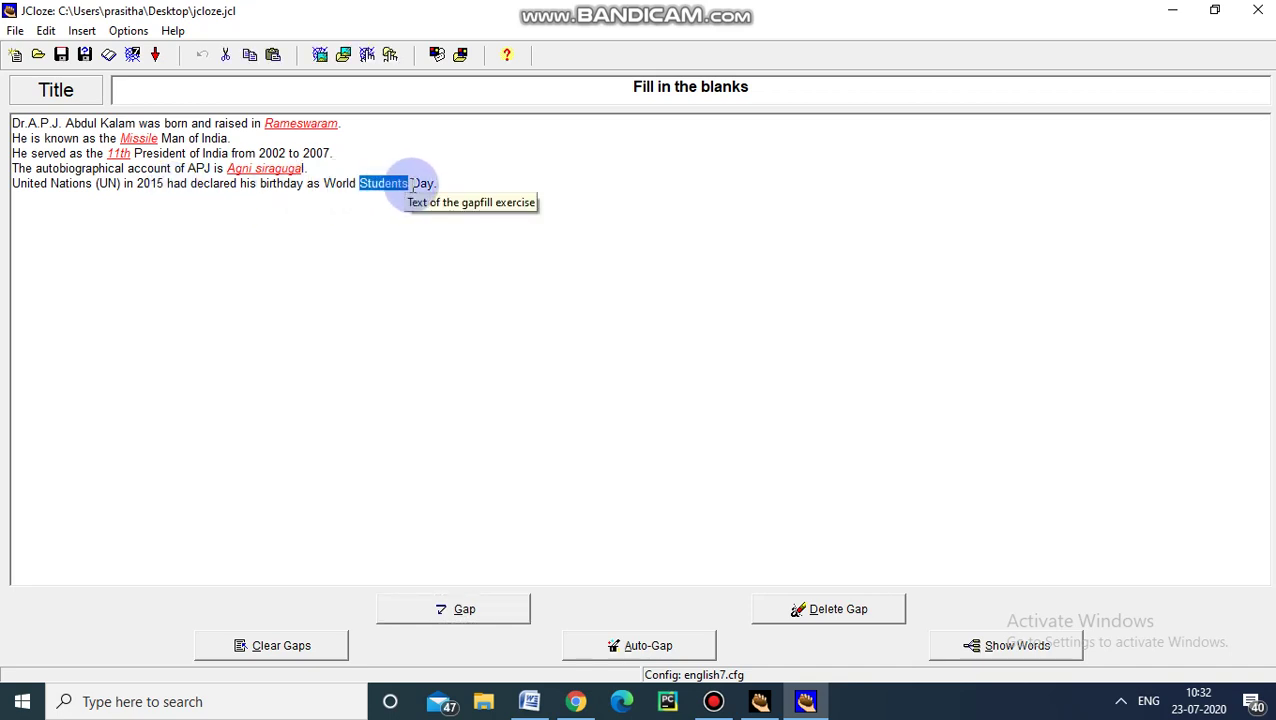
left_click(466, 610)
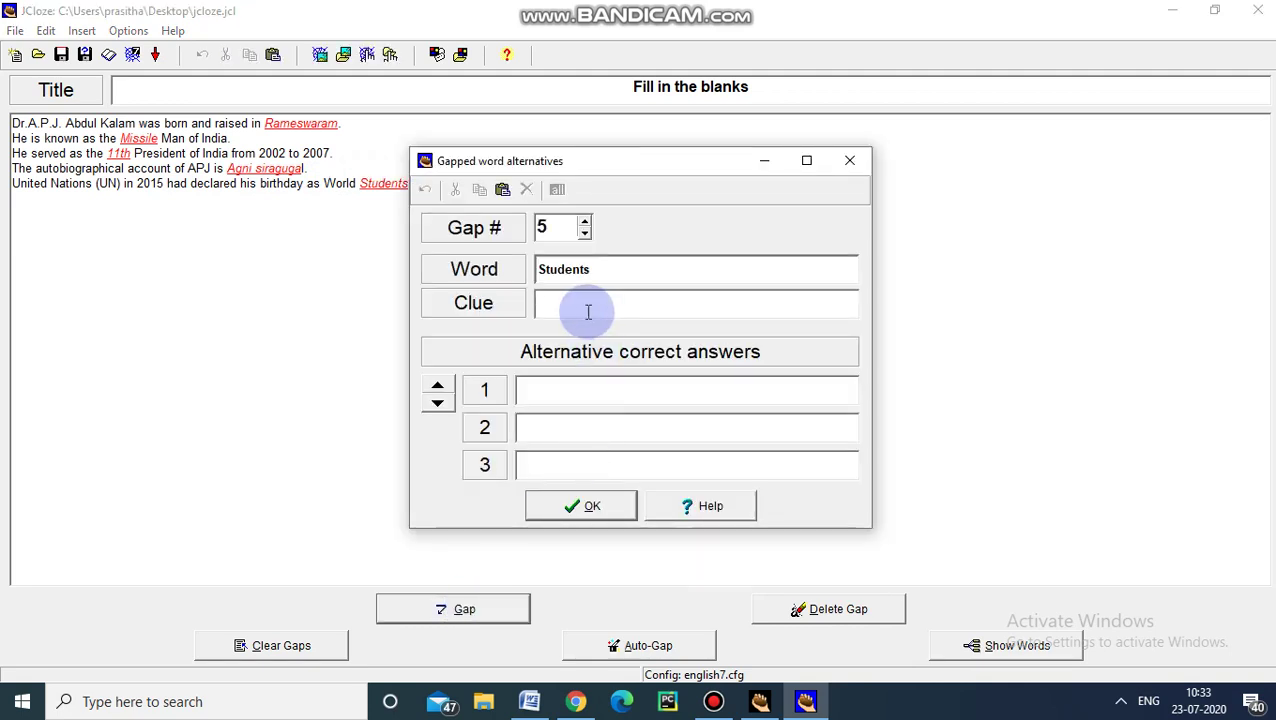
left_click(558, 386)
type("student")
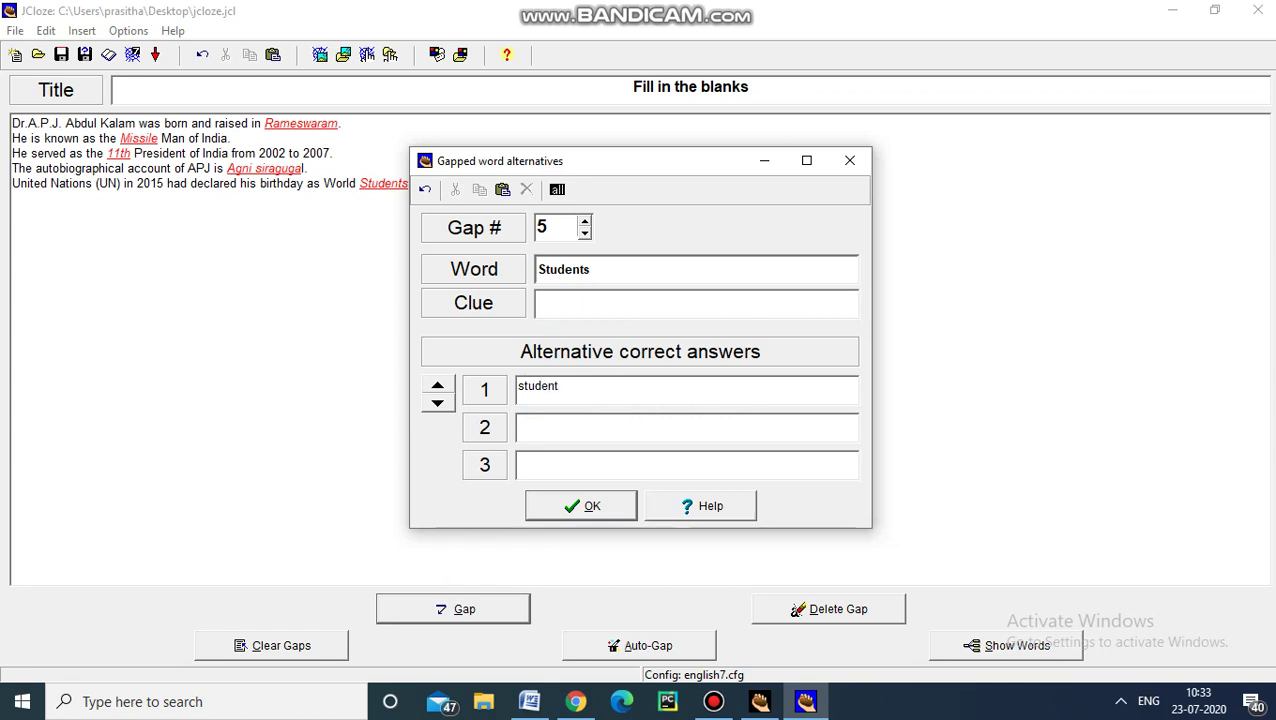
type("'s")
left_click(586, 505)
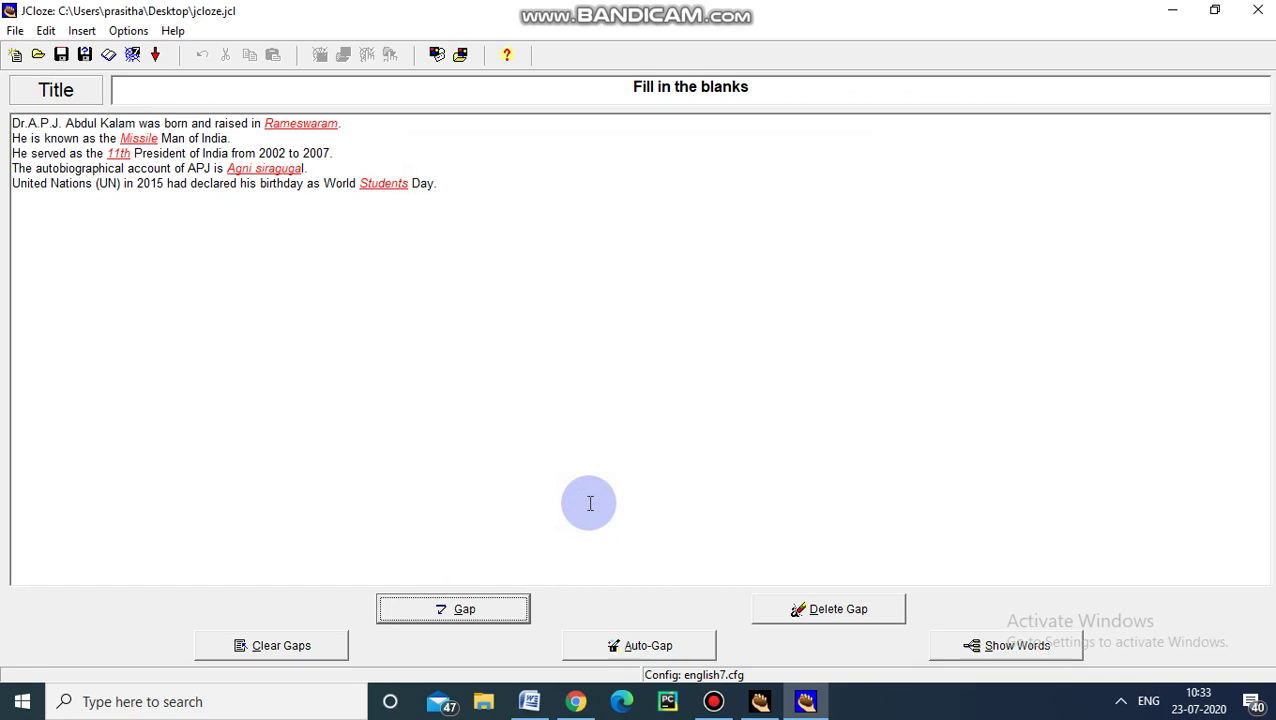
Step: Export the exercise as jcloze.htm to the Desktop and view it in the browser
left_click(589, 503)
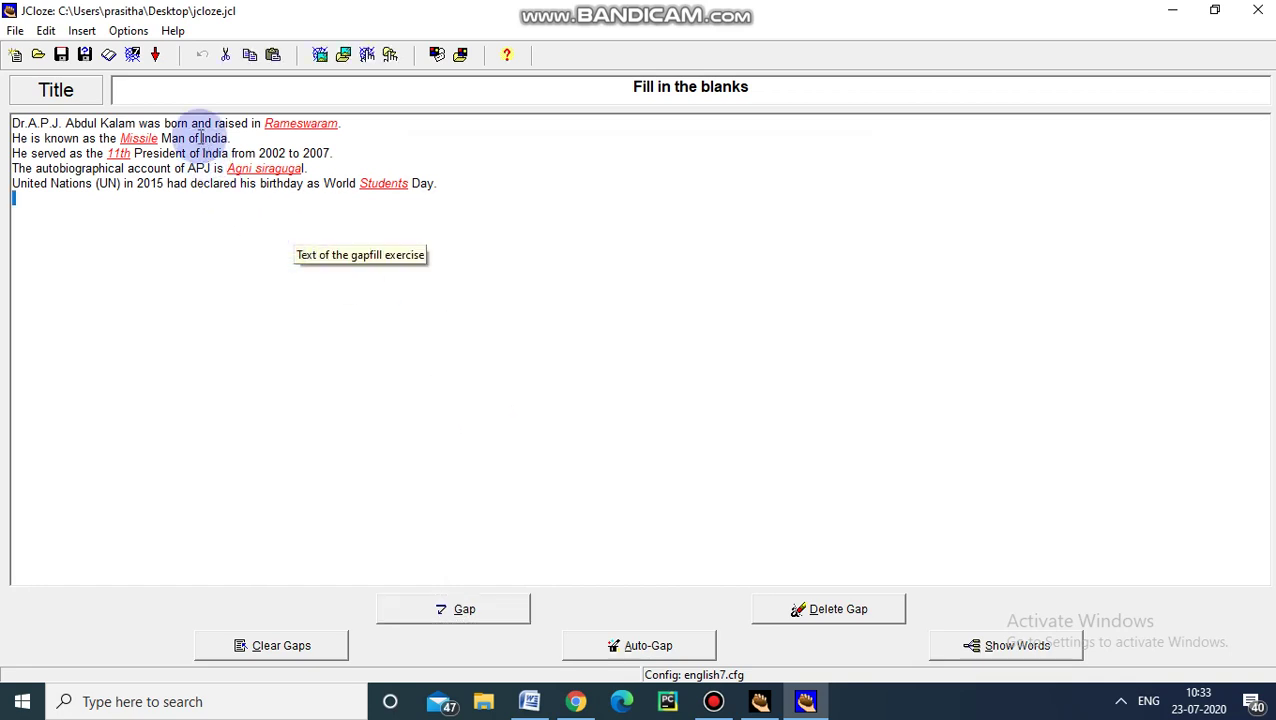
left_click(136, 60)
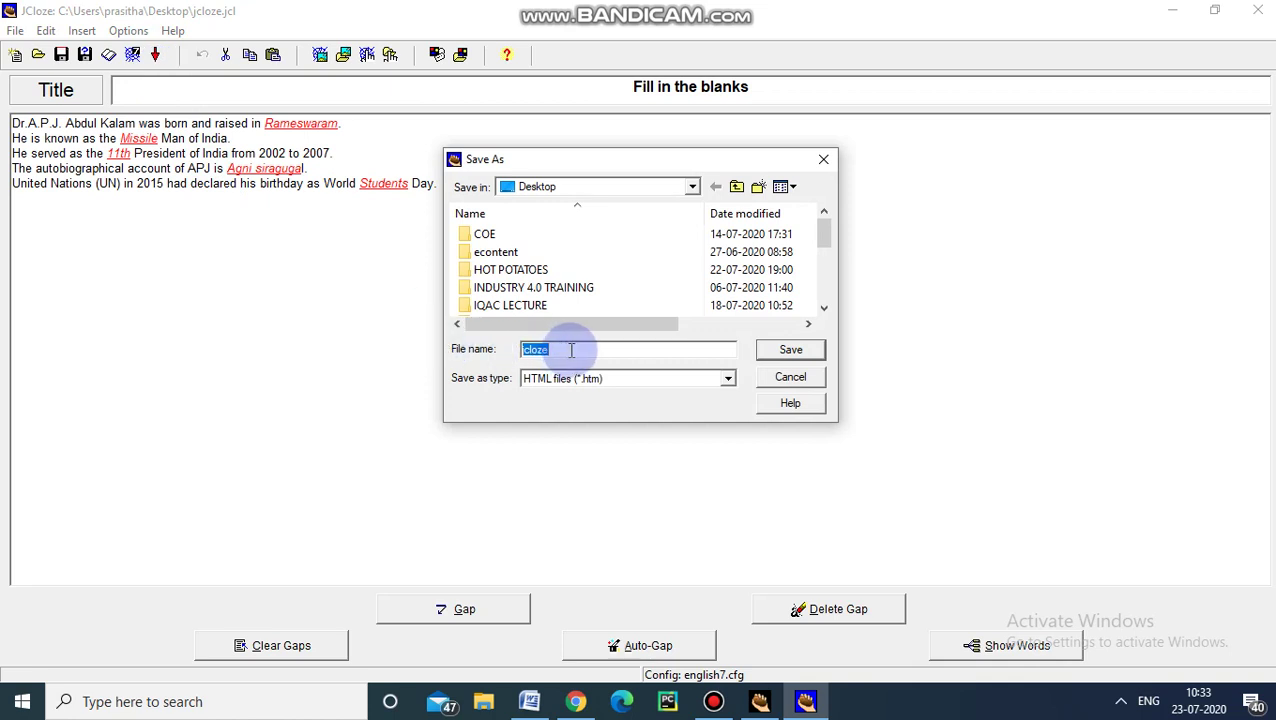
left_click(790, 350)
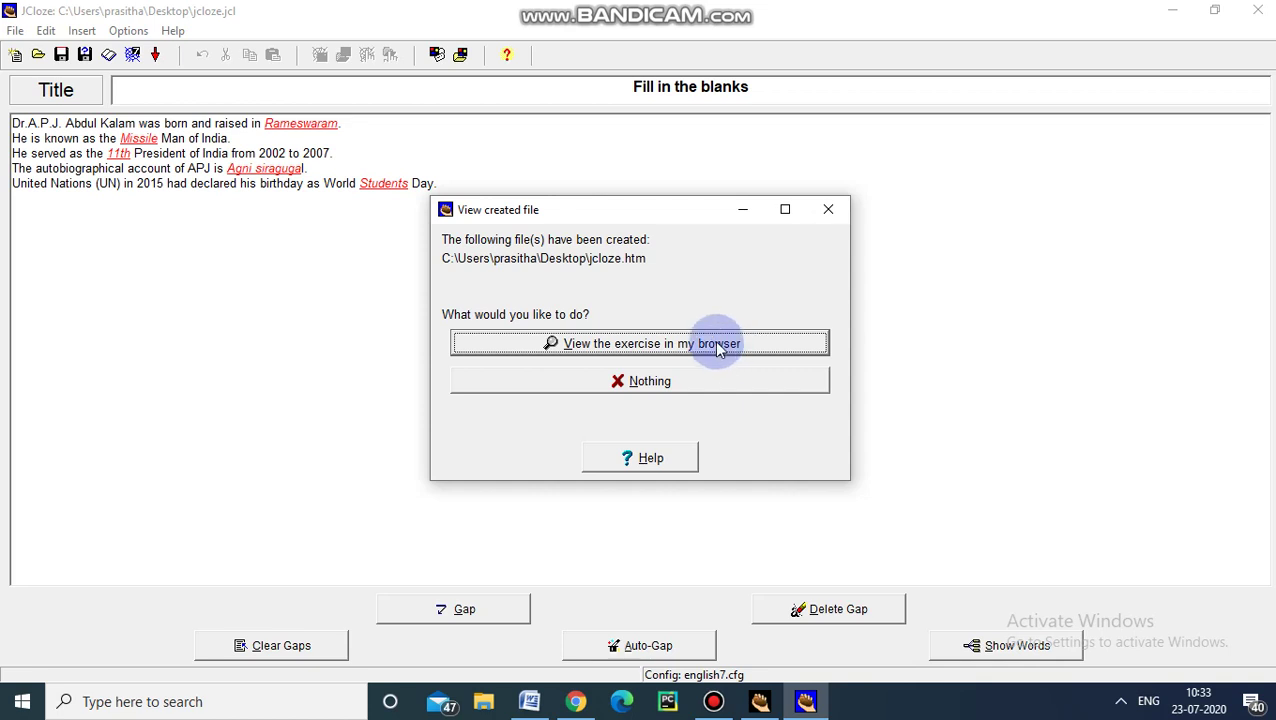
left_click(718, 345)
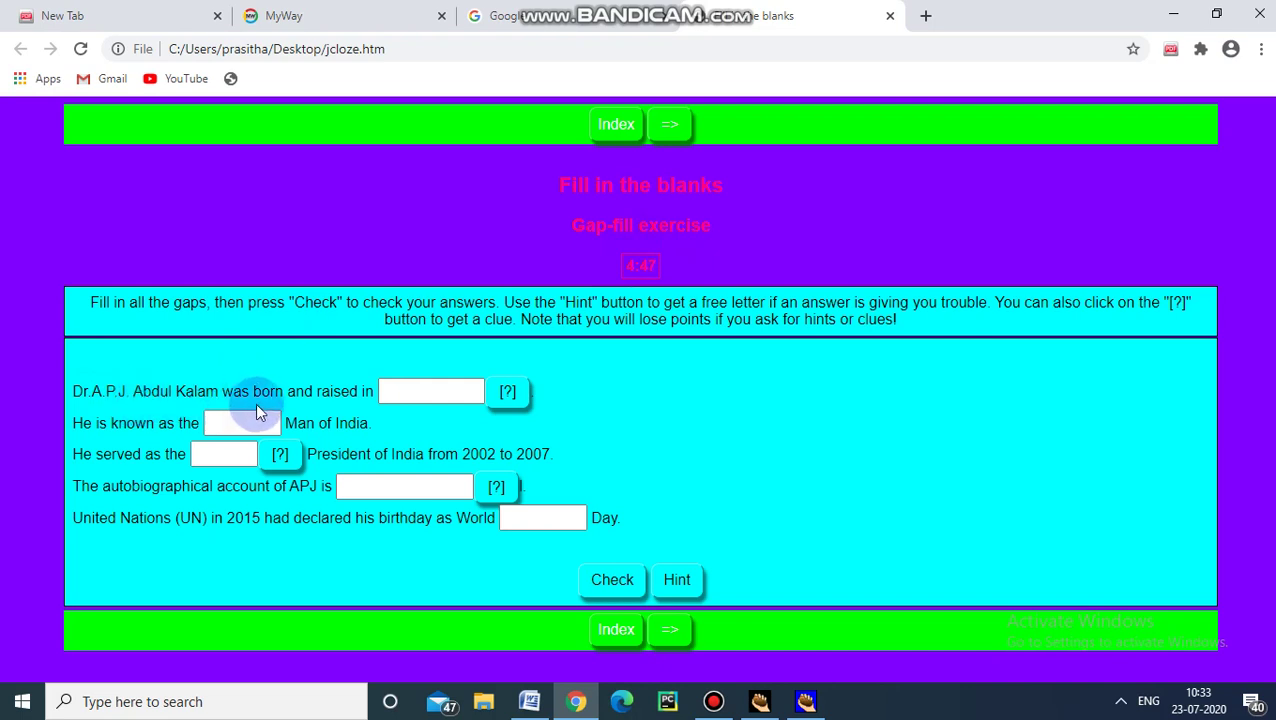
Step: Answer the first blank with Rameswaram, view its Tamil nadu clue, and check for 10%
left_click(401, 392)
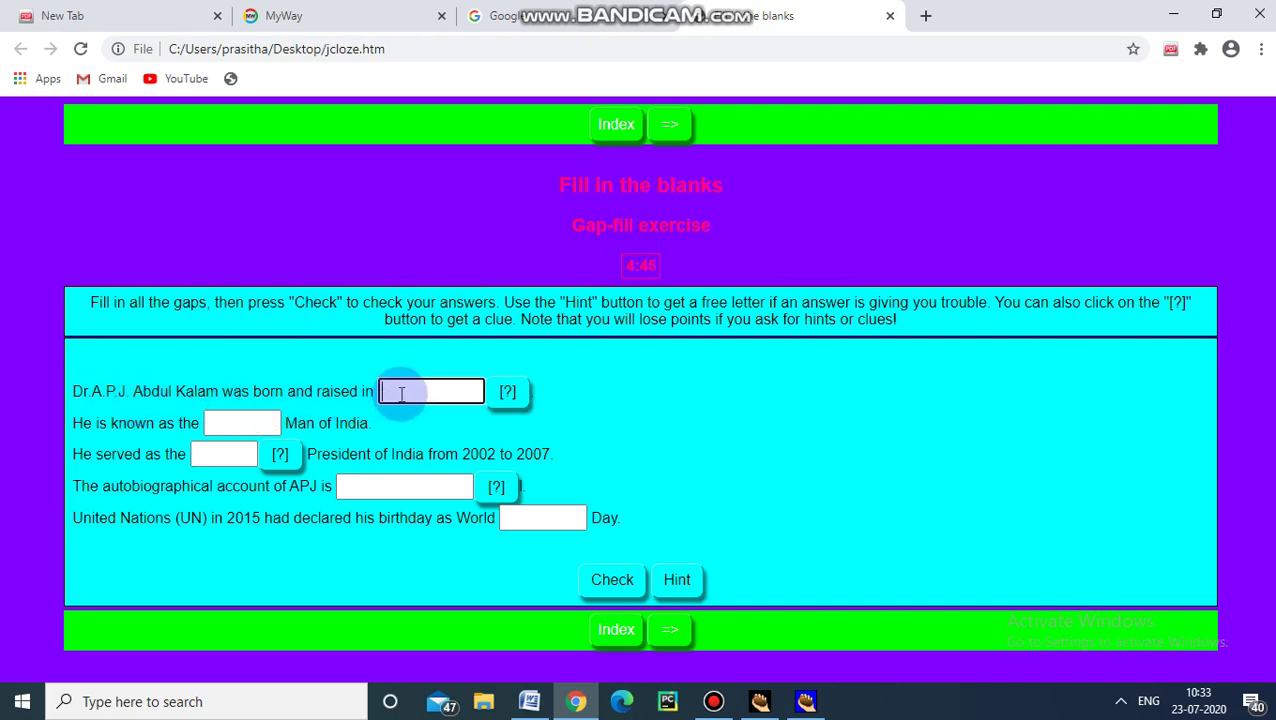
type("Rameswaram")
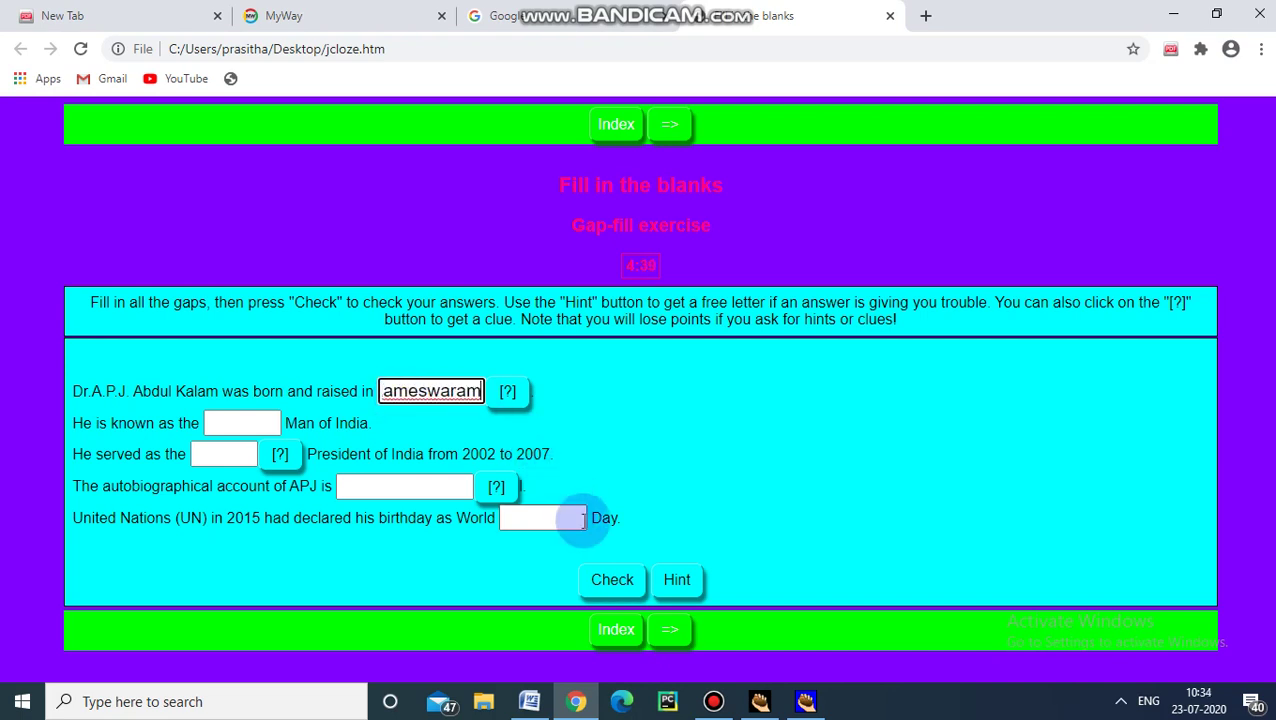
left_click(501, 404)
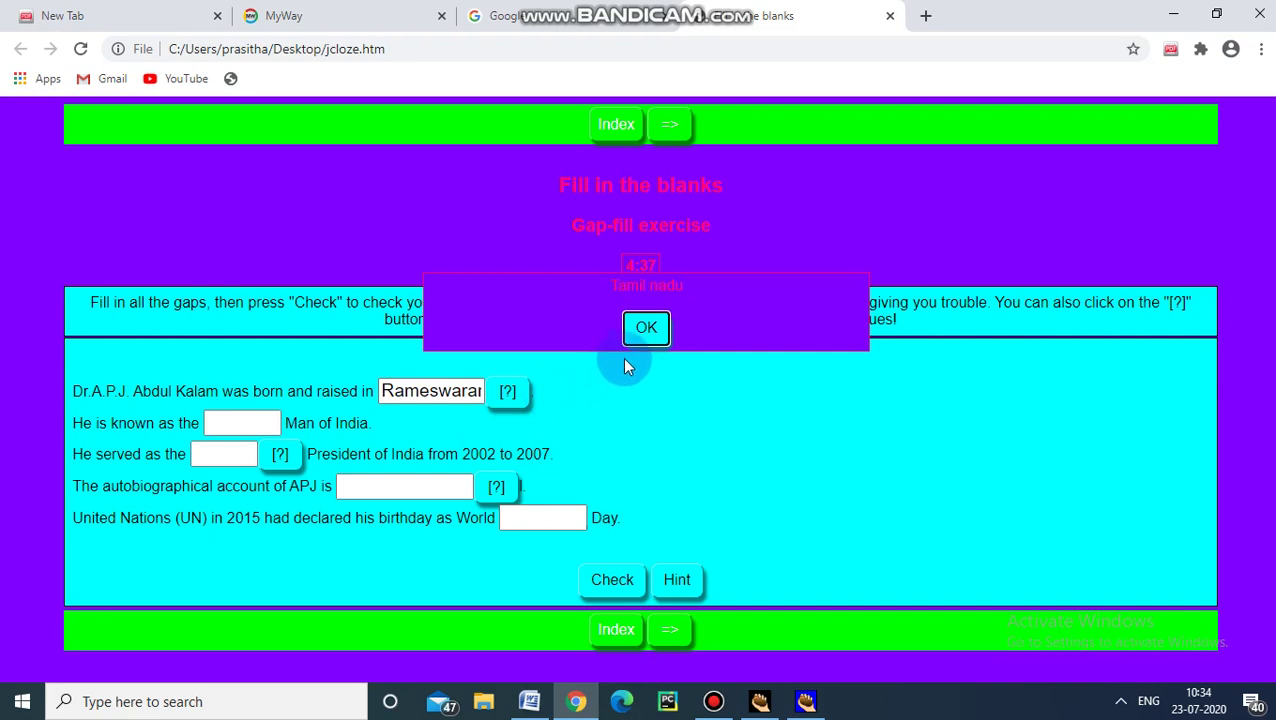
left_click(648, 334)
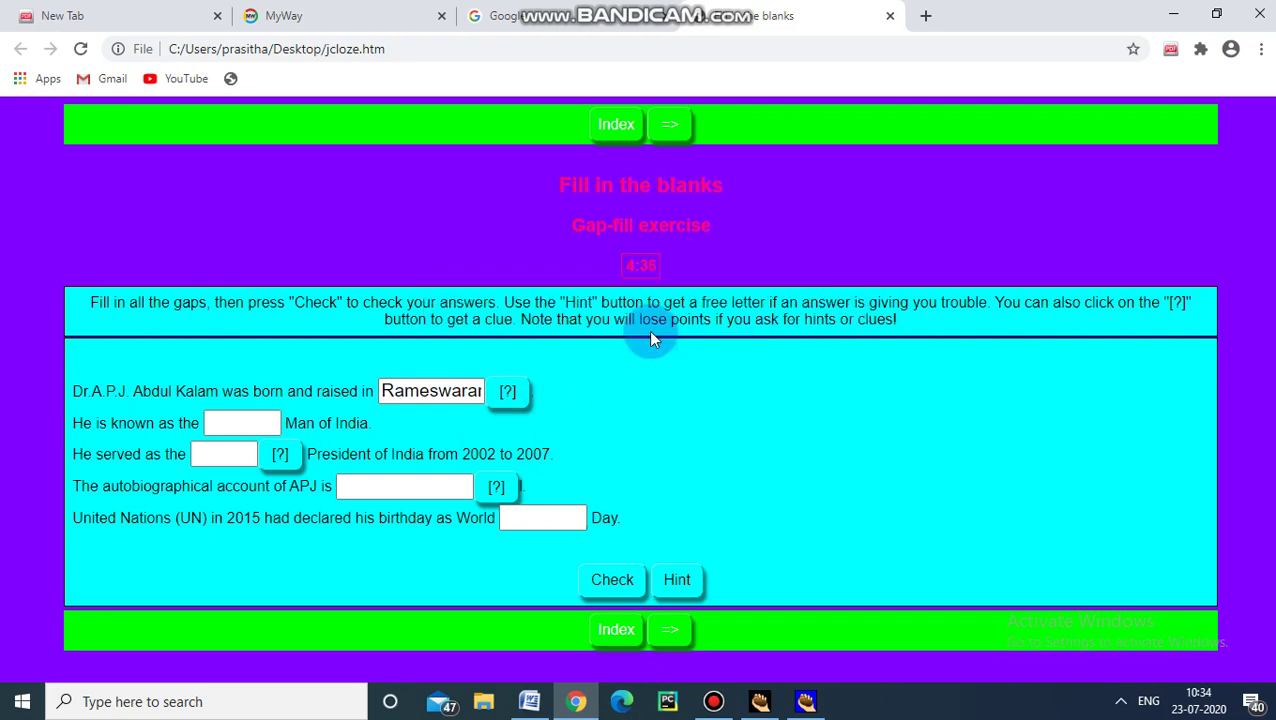
left_click(510, 400)
left_click(600, 586)
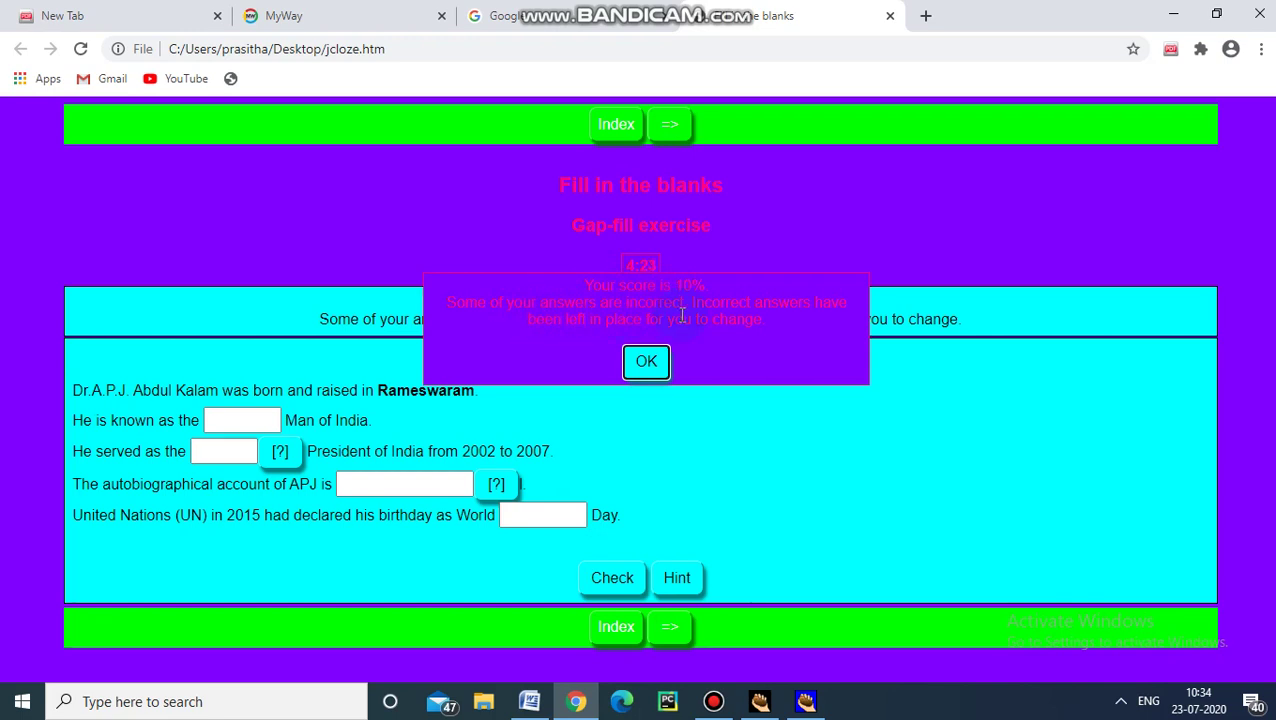
Step: Fill the Man of India blank with 'missile' and check, raising the score to 27%
left_click(646, 362)
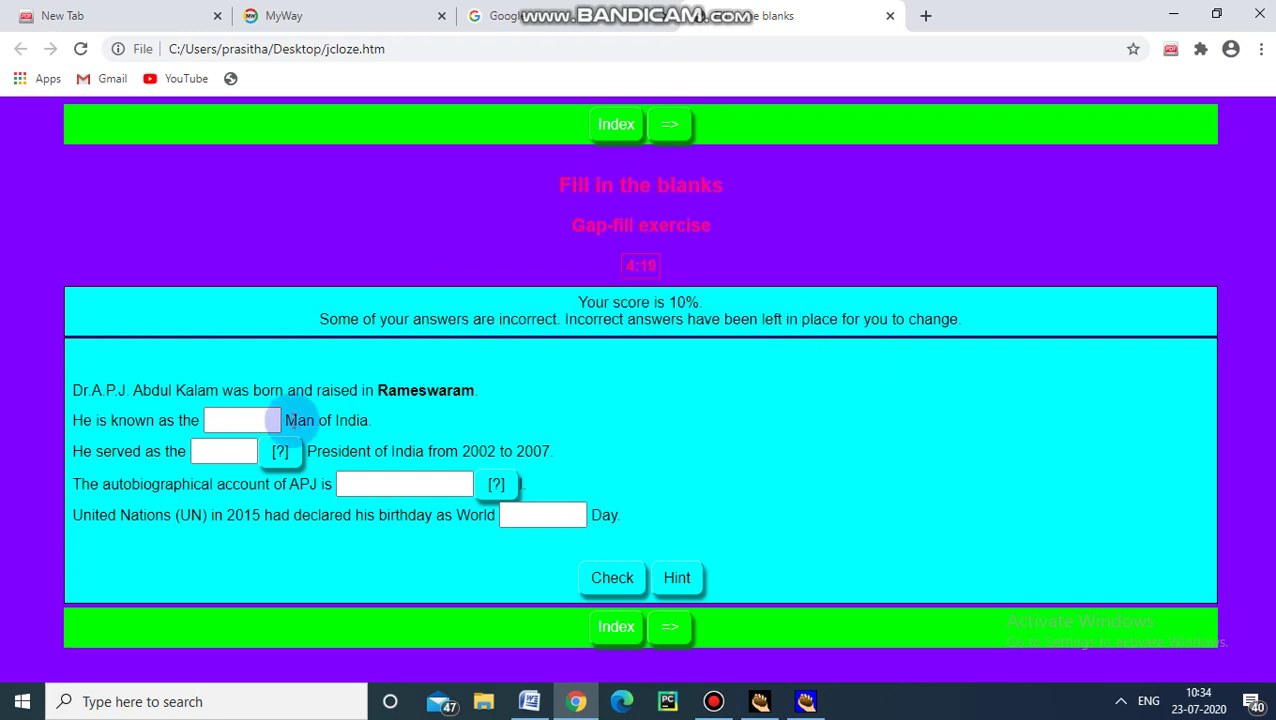
left_click(228, 422)
type("mi")
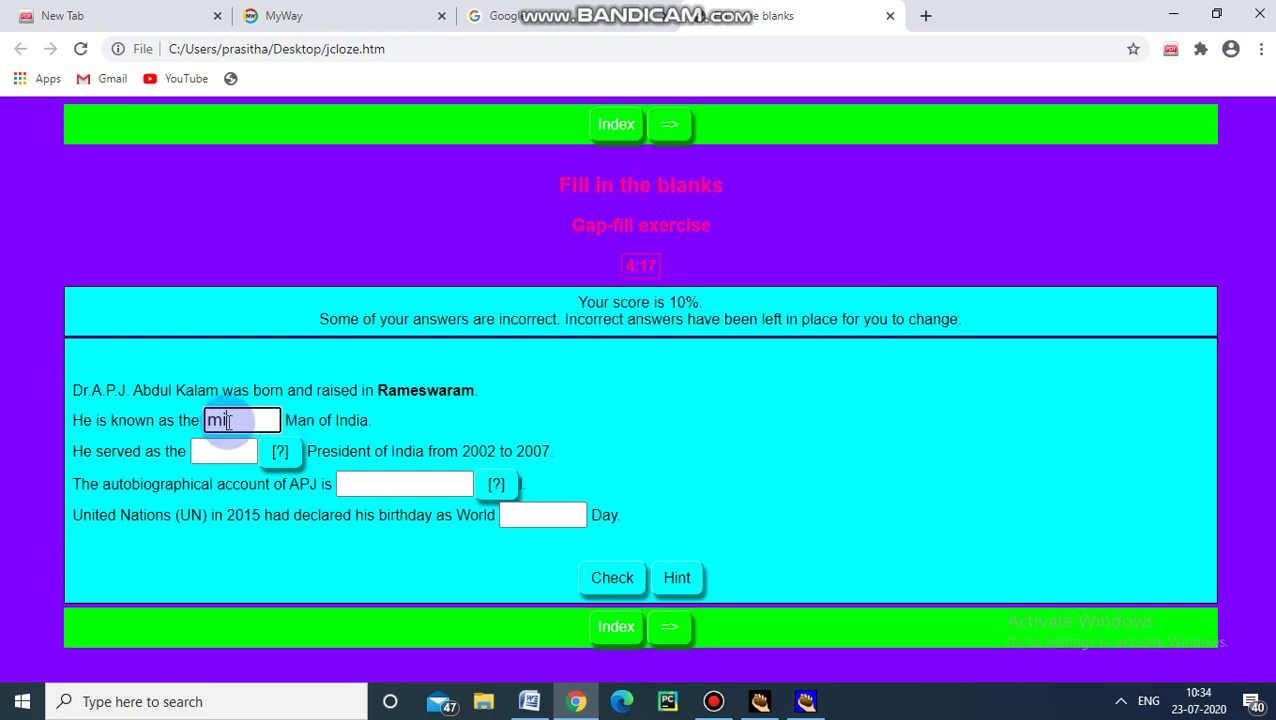
type("ssile")
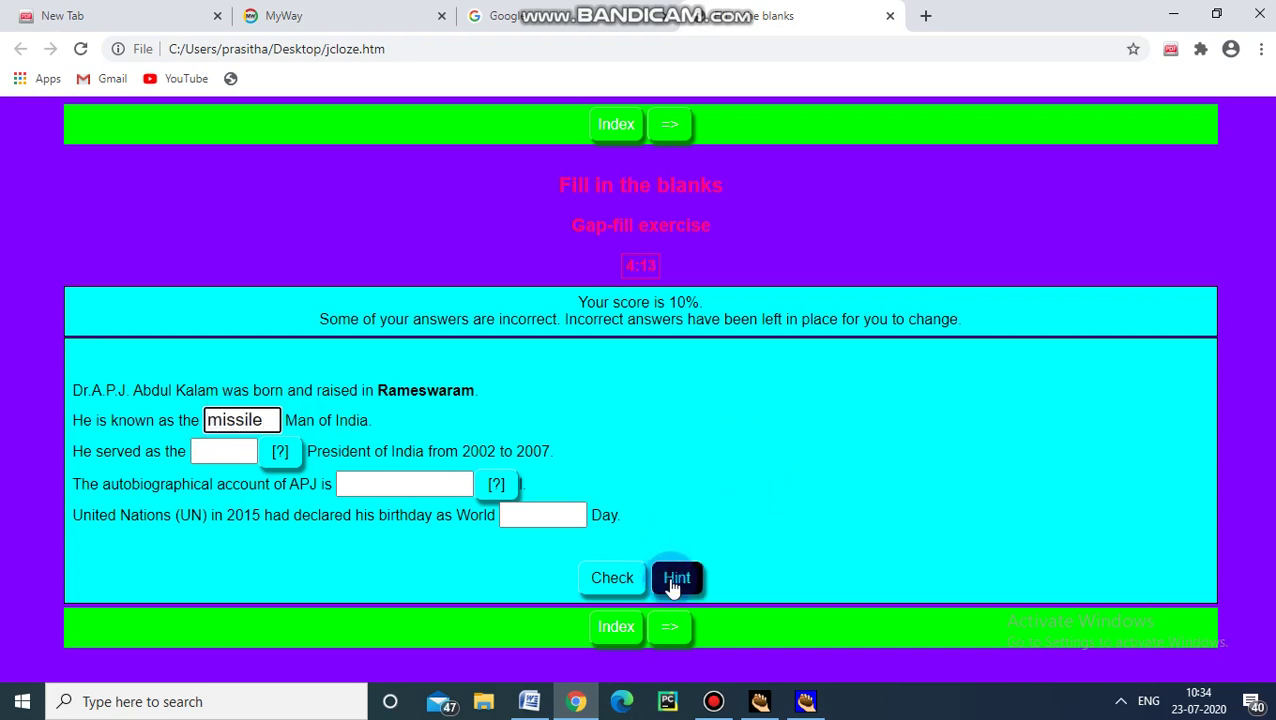
left_click(625, 589)
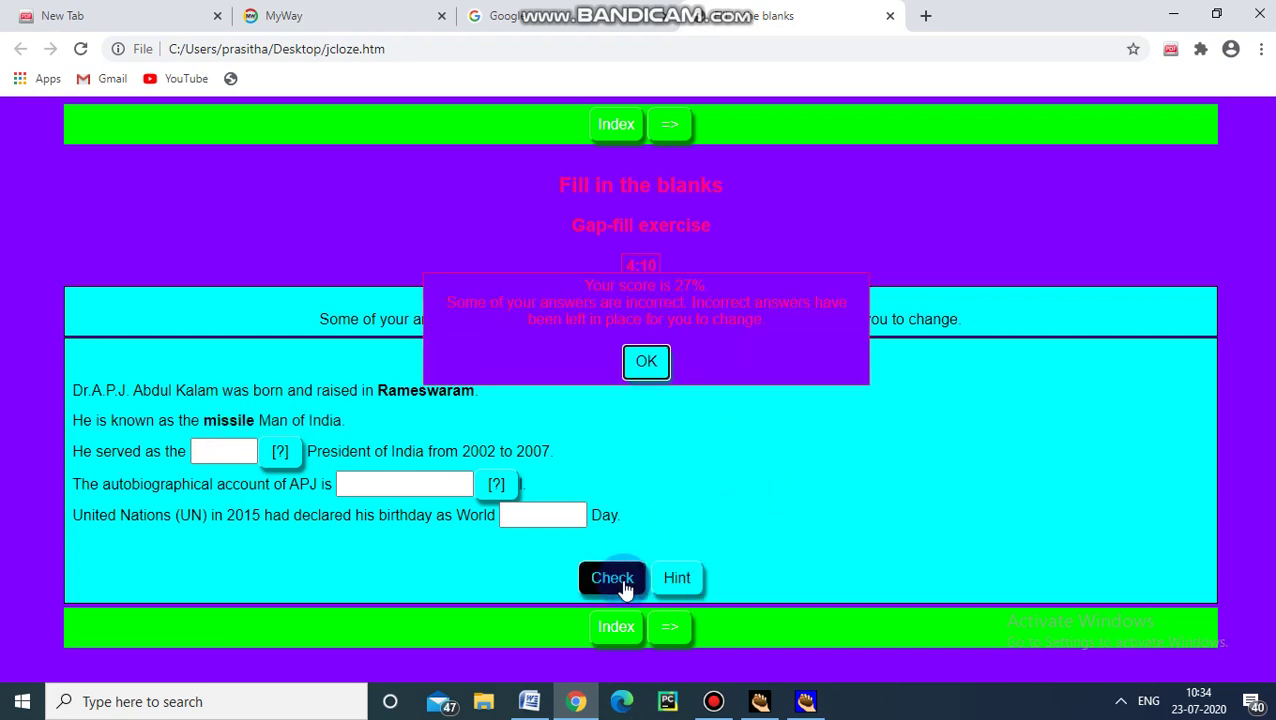
left_click(701, 293)
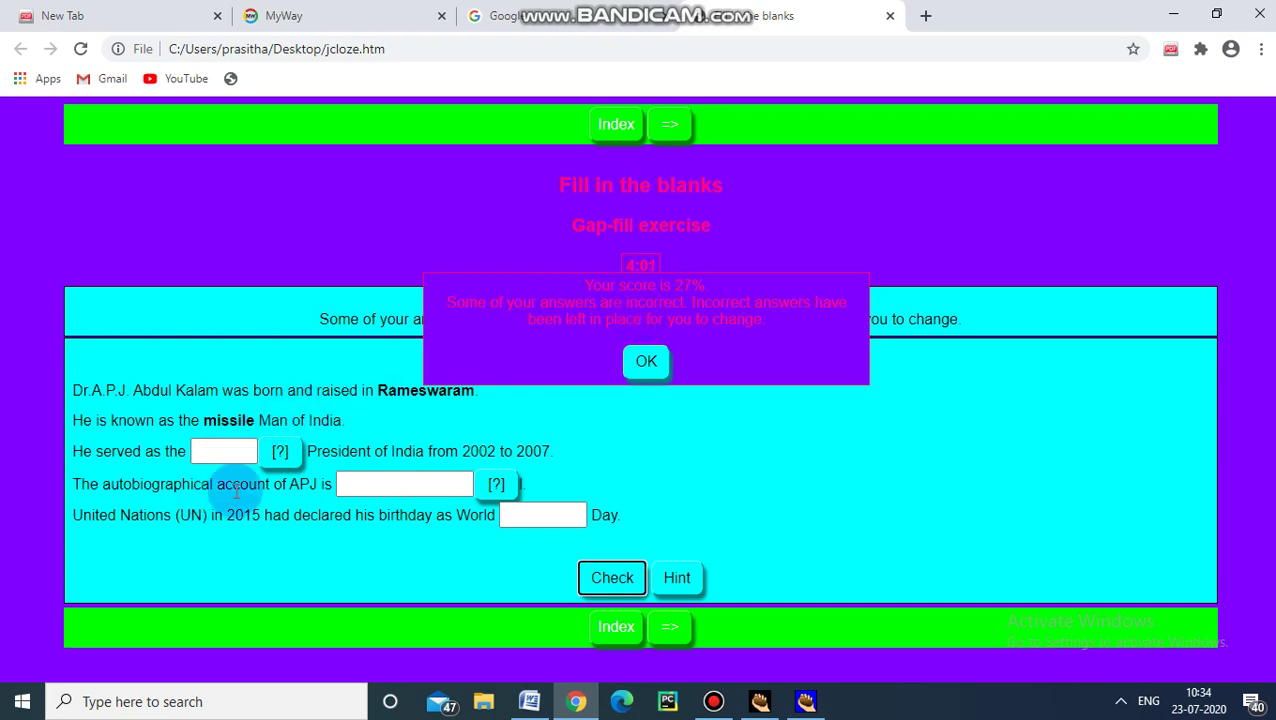
left_click(503, 515)
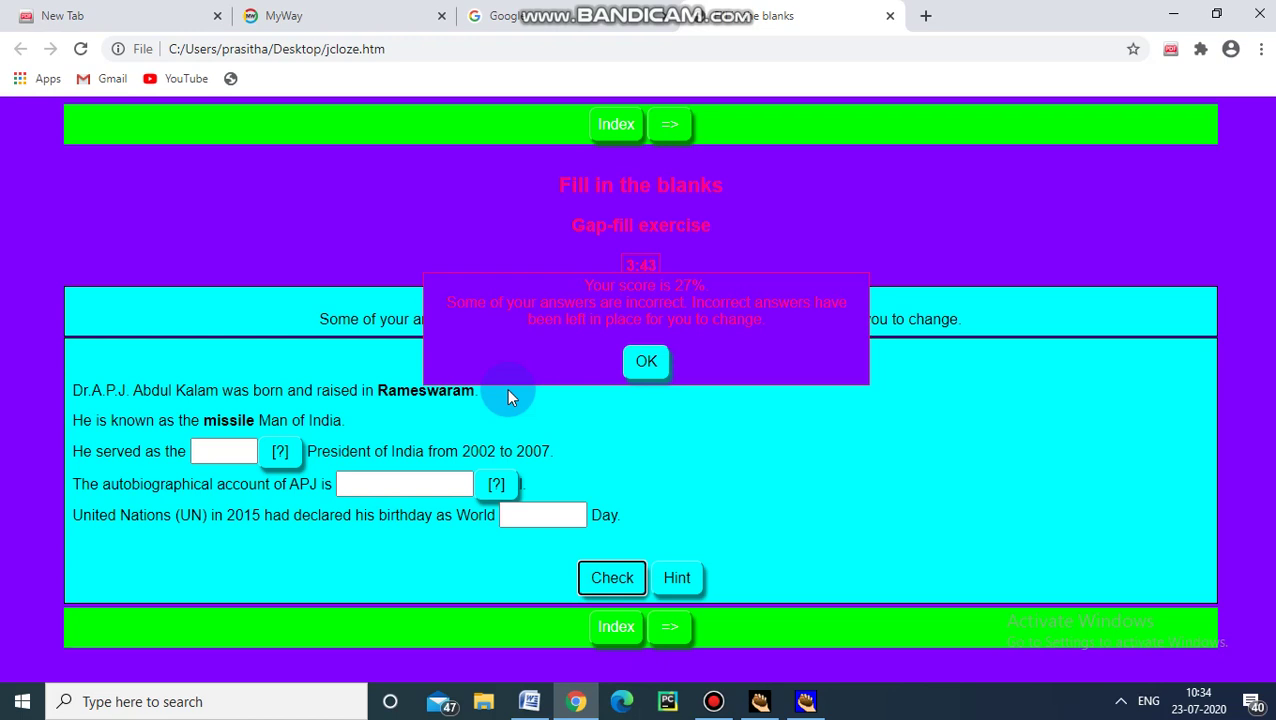
Step: Try 10 as the President answer and check it
left_click(646, 361)
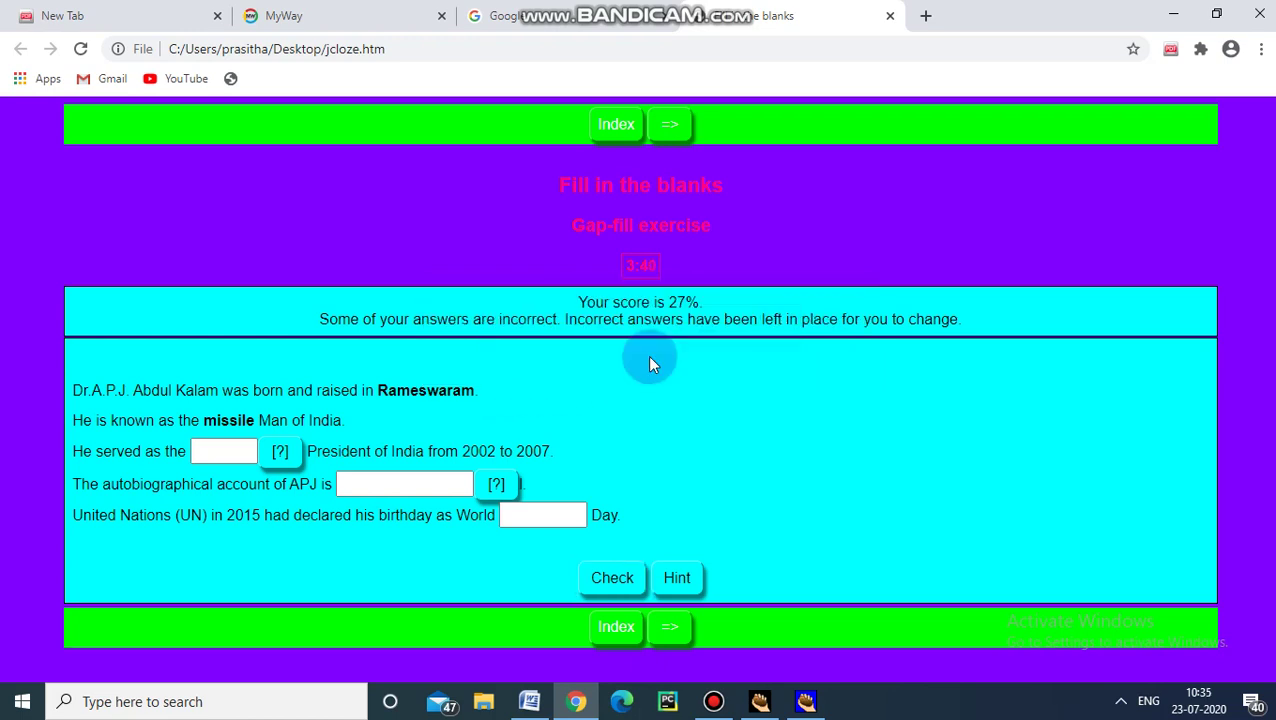
left_click(231, 450)
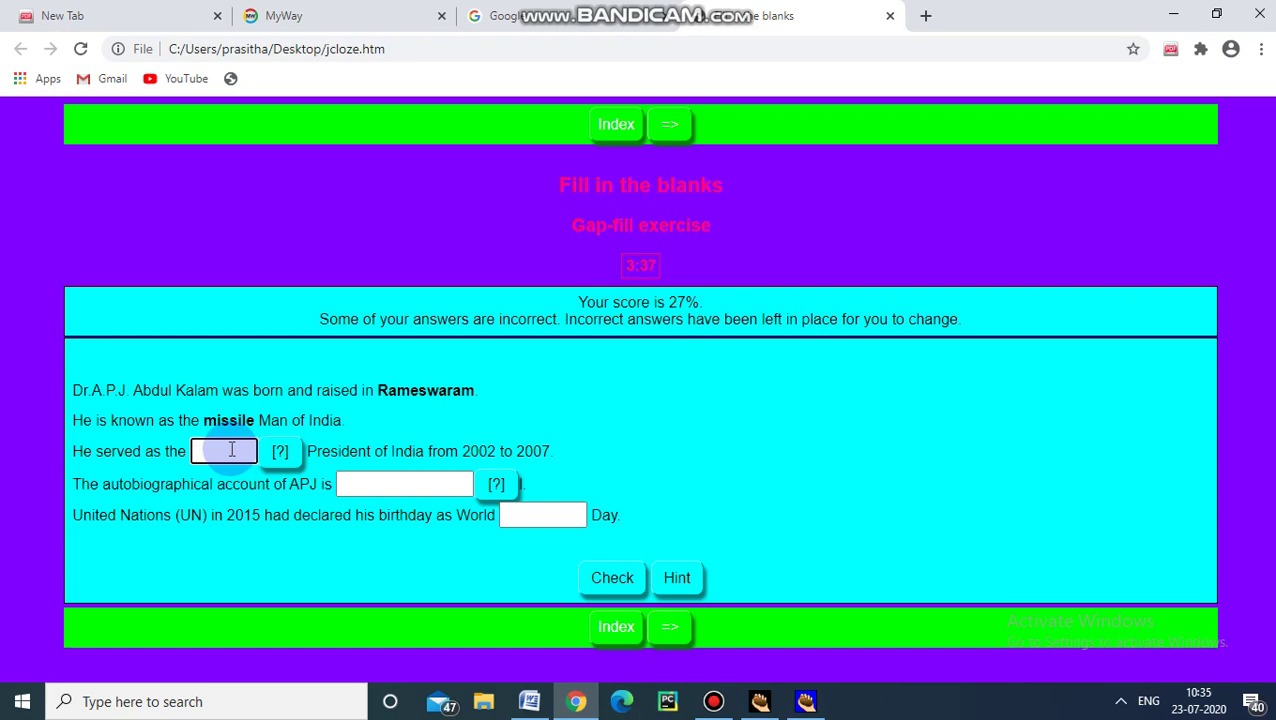
type("10")
left_click(614, 580)
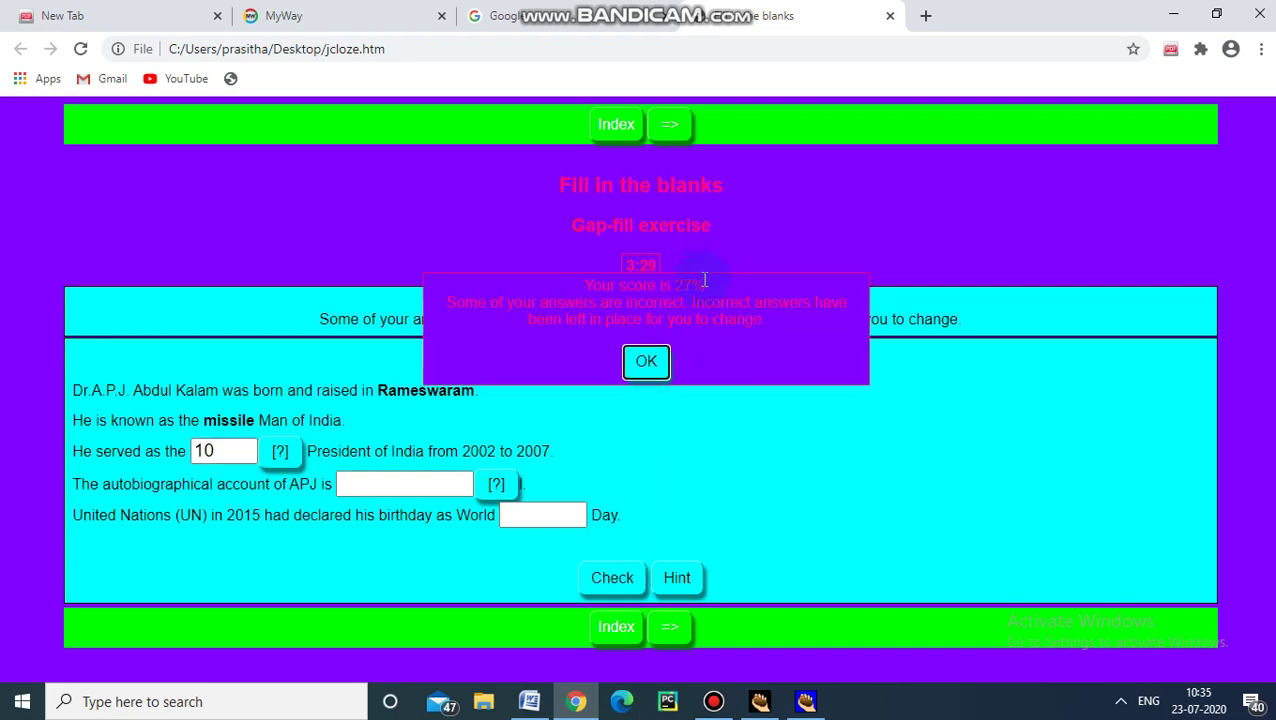
left_click(645, 366)
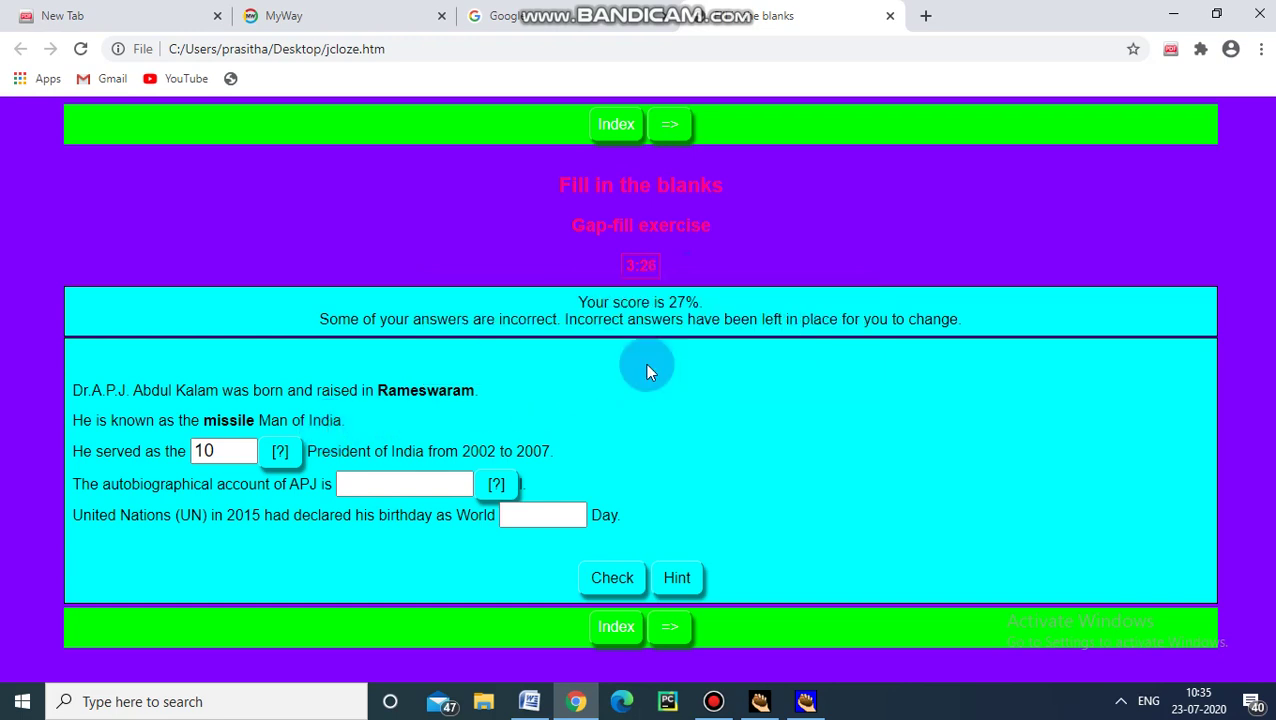
Step: Read the 10–20 number clue, correct the President answer to 11, and recheck
left_click(283, 458)
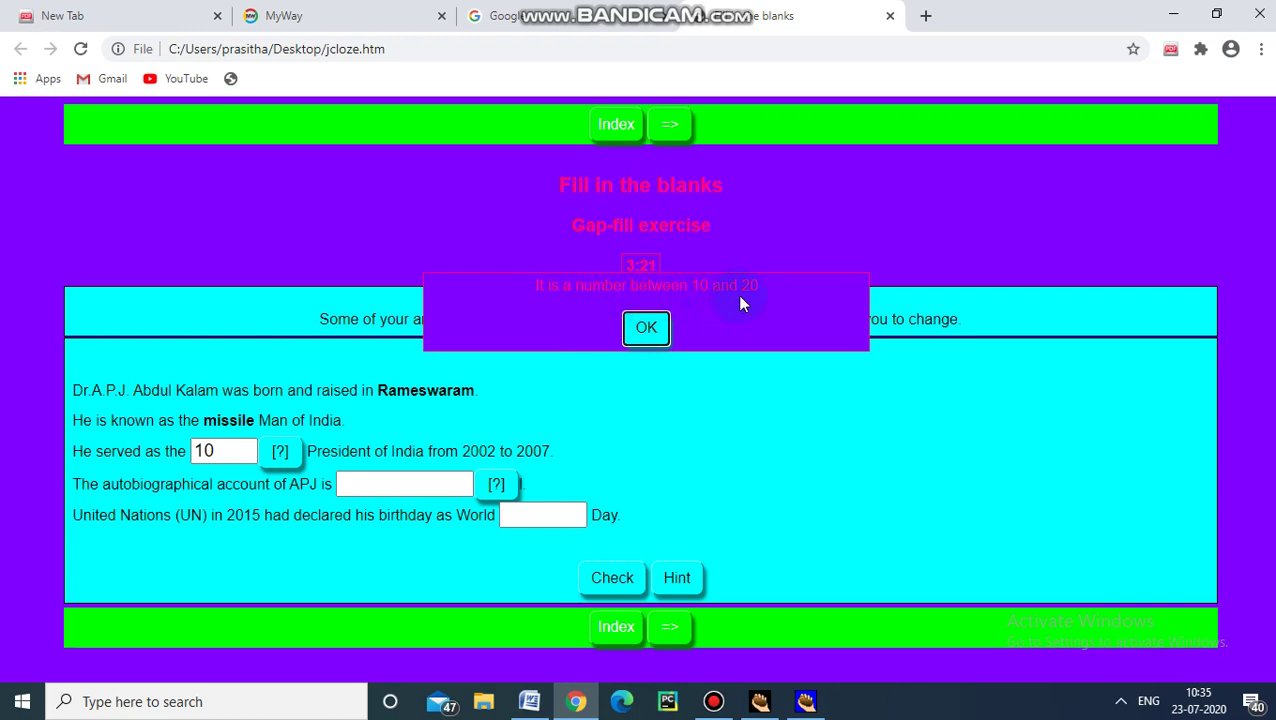
left_click(646, 331)
left_click(210, 452)
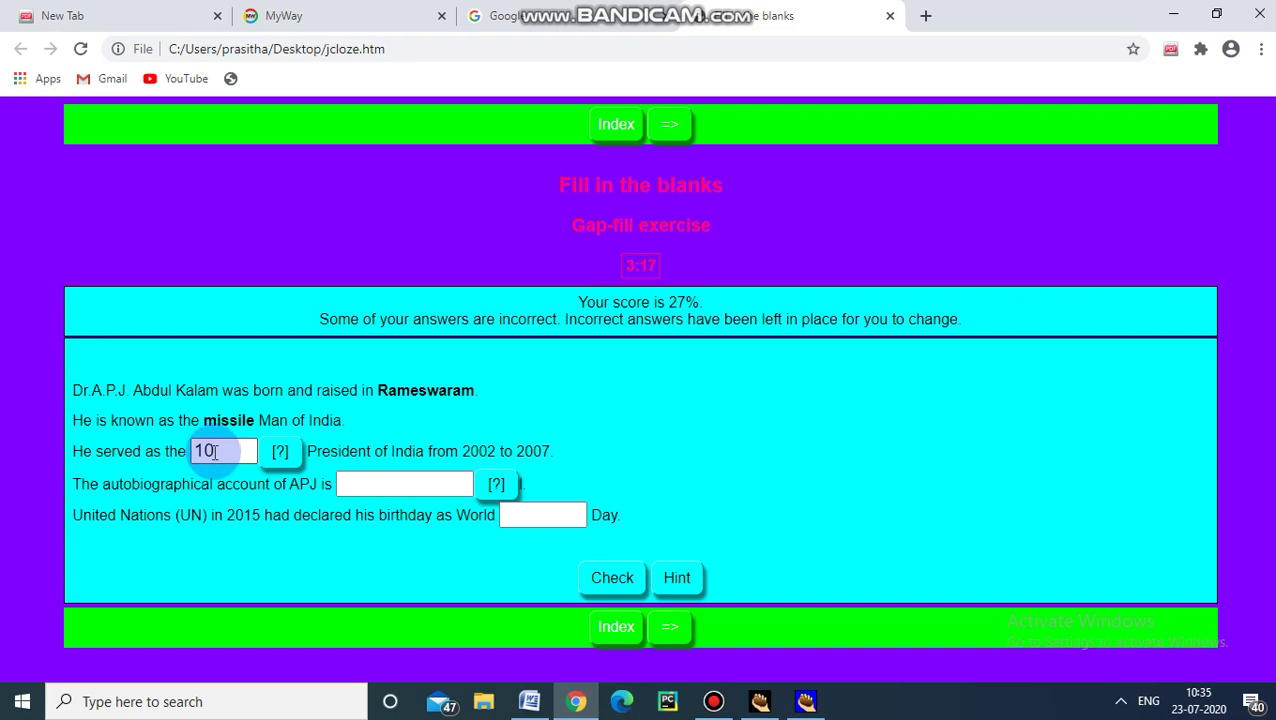
key("BackSpace")
type("1")
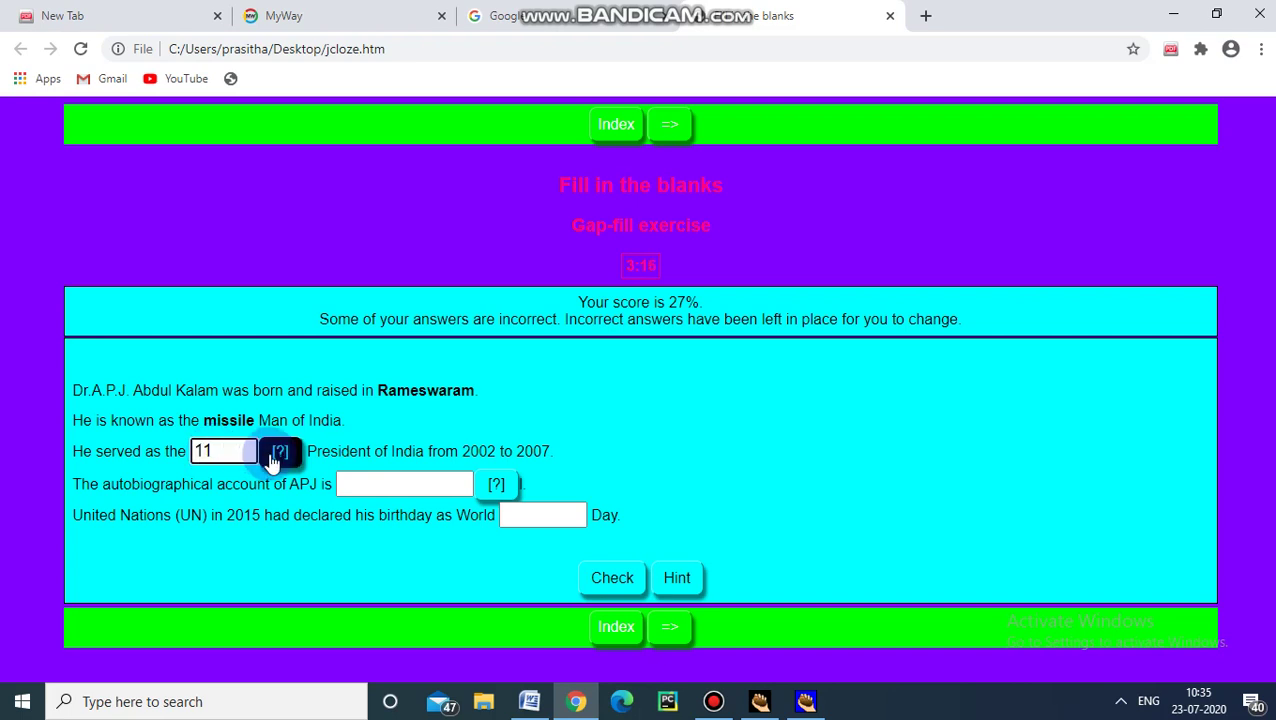
left_click(614, 585)
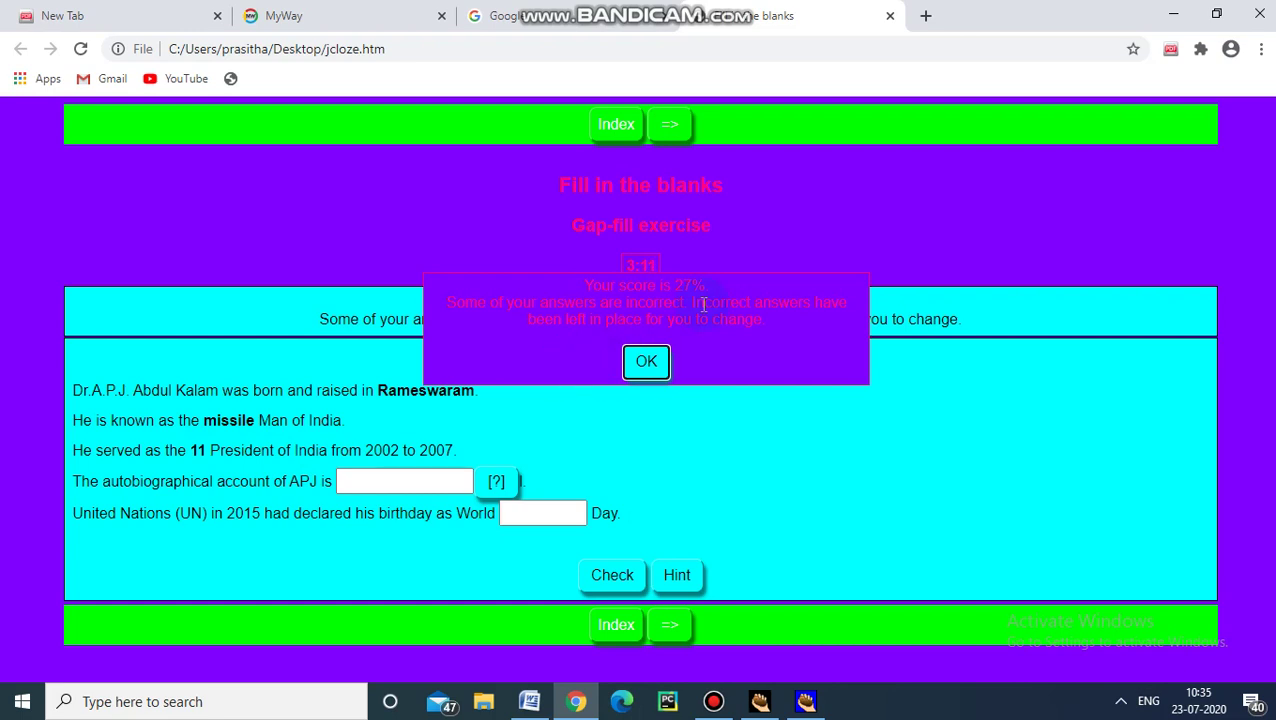
Step: Enter 'wings of fire' and 'students' in the last two blanks and check
left_click(645, 362)
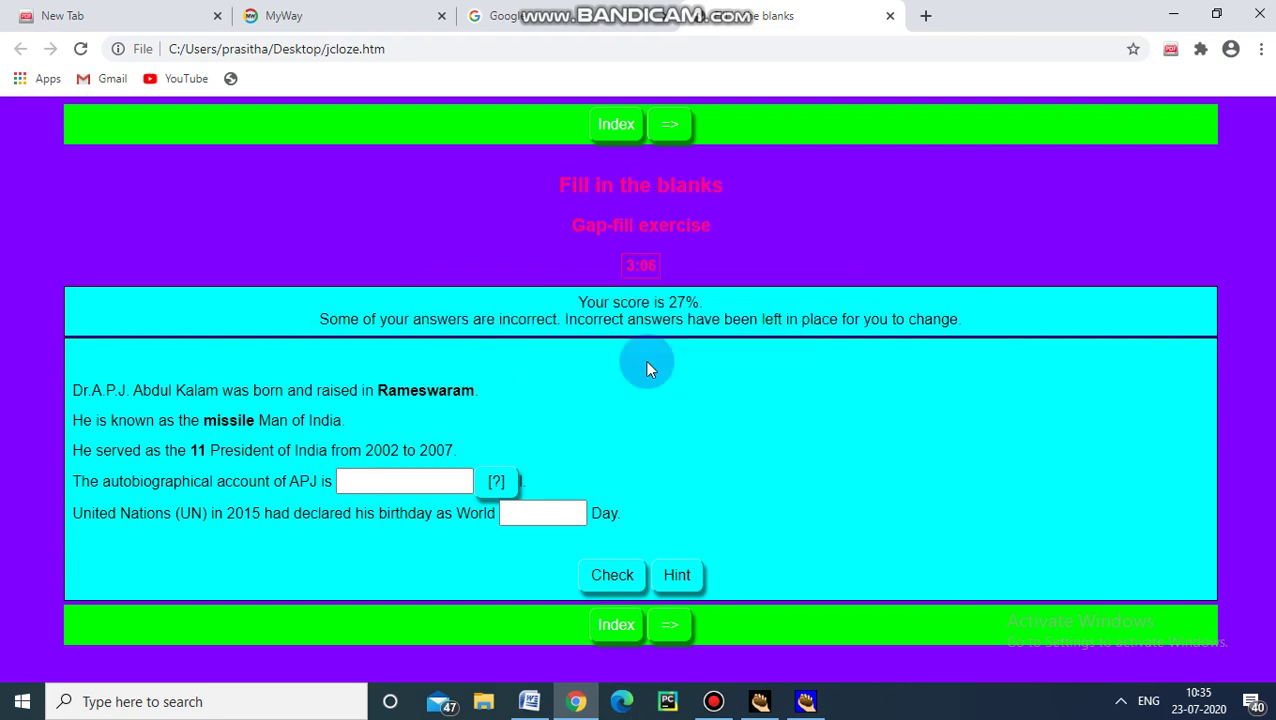
left_click(366, 487)
type("wing")
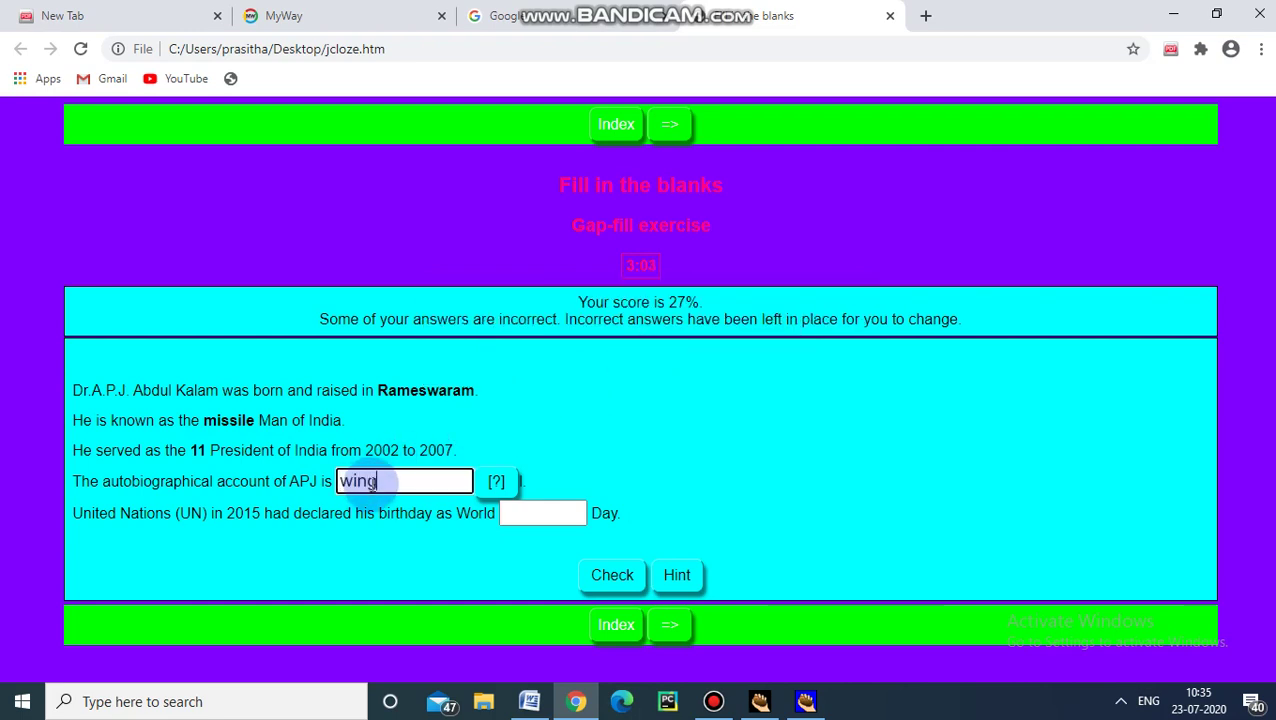
type("s of fire")
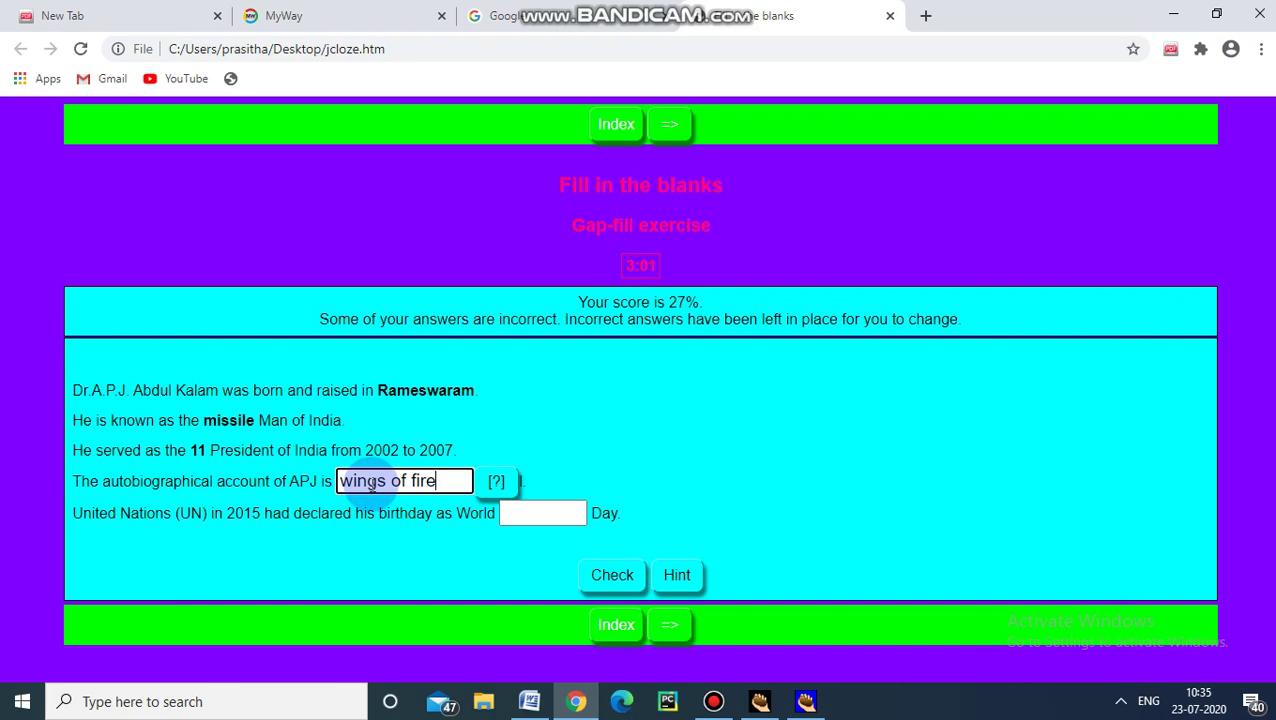
left_click(509, 515)
type("s")
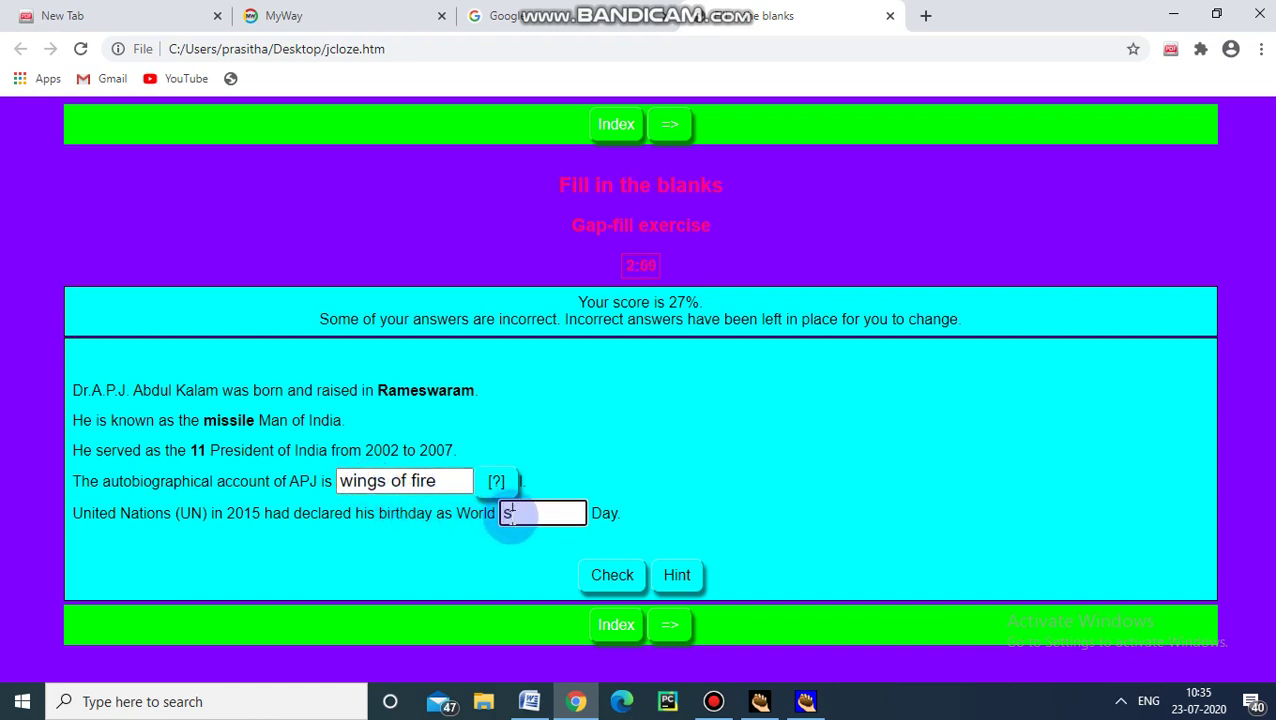
type("tudents")
left_click(612, 577)
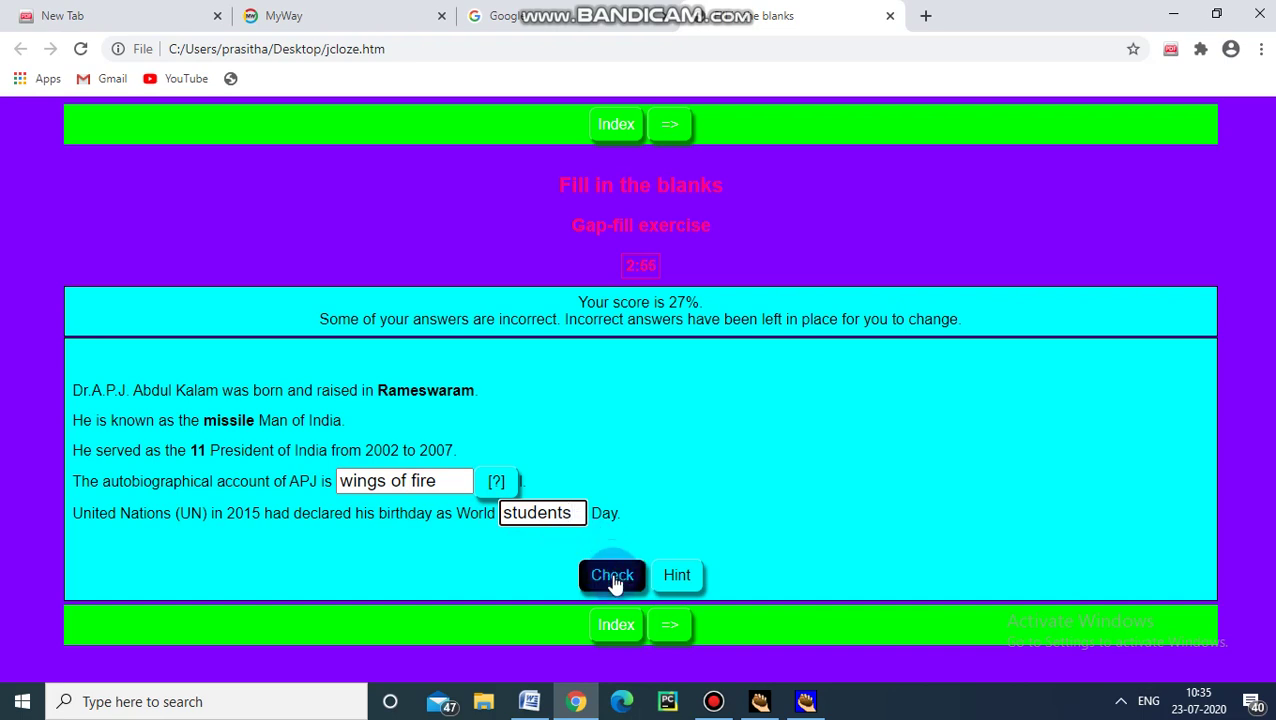